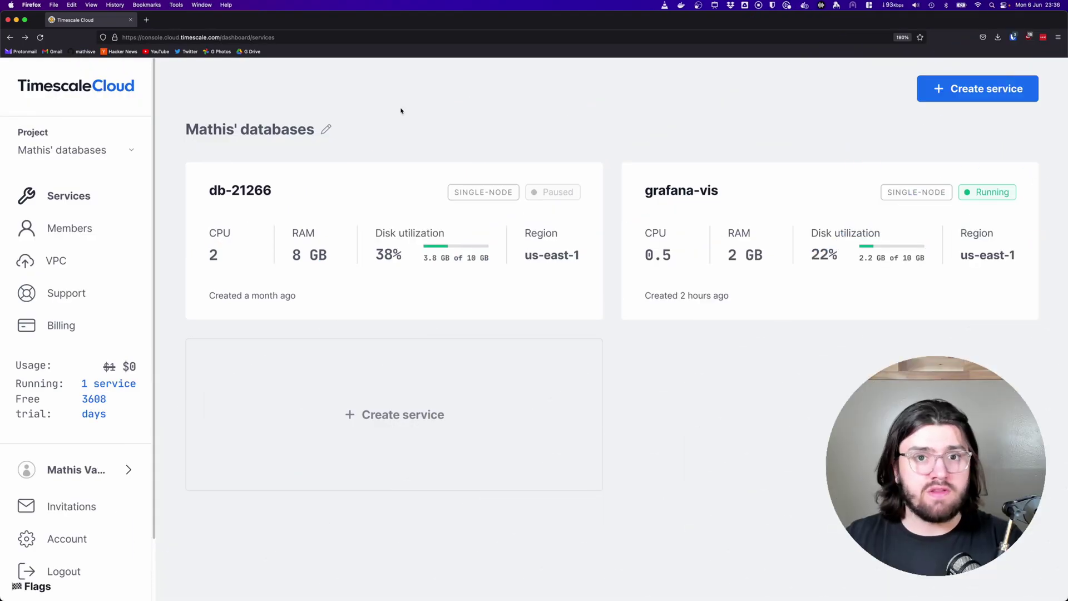
# - Start a new Timescale Cloud service, keeping the Without demo data defaults of 0.5 CPU and 2 GB RAM
pyautogui.hotkey('ctrl', 'alt', 'a')
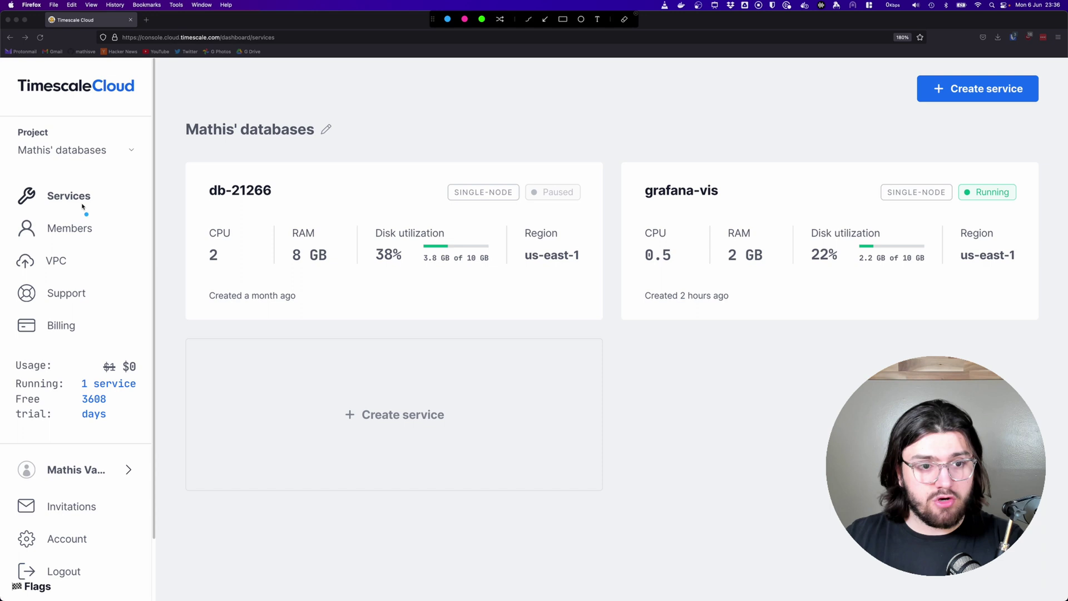
pyautogui.moveTo(71, 182)
pyautogui.mouseDown()
pyautogui.moveTo(83, 220)
pyautogui.moveTo(89, 202)
pyautogui.mouseUp()
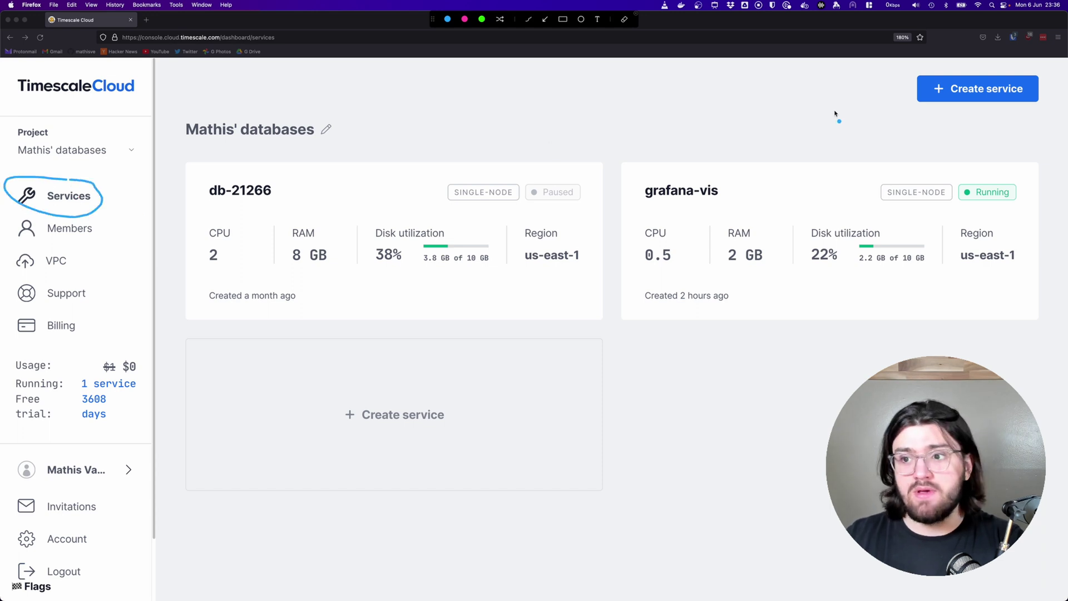
pyautogui.press('Escape')
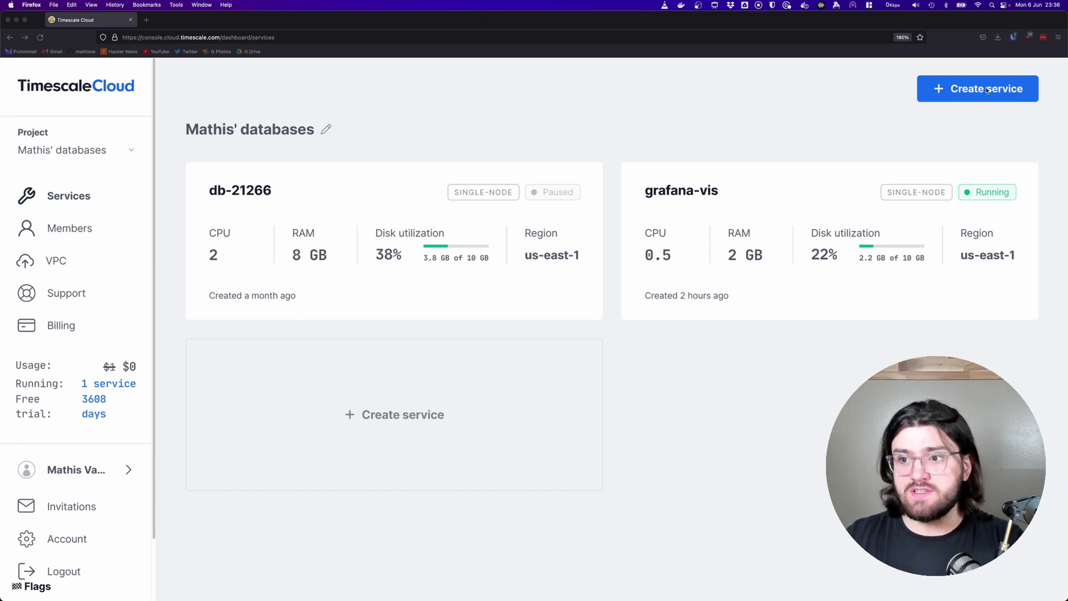
pyautogui.click(987, 91)
pyautogui.hotkey('ctrl', 'alt', 'a')
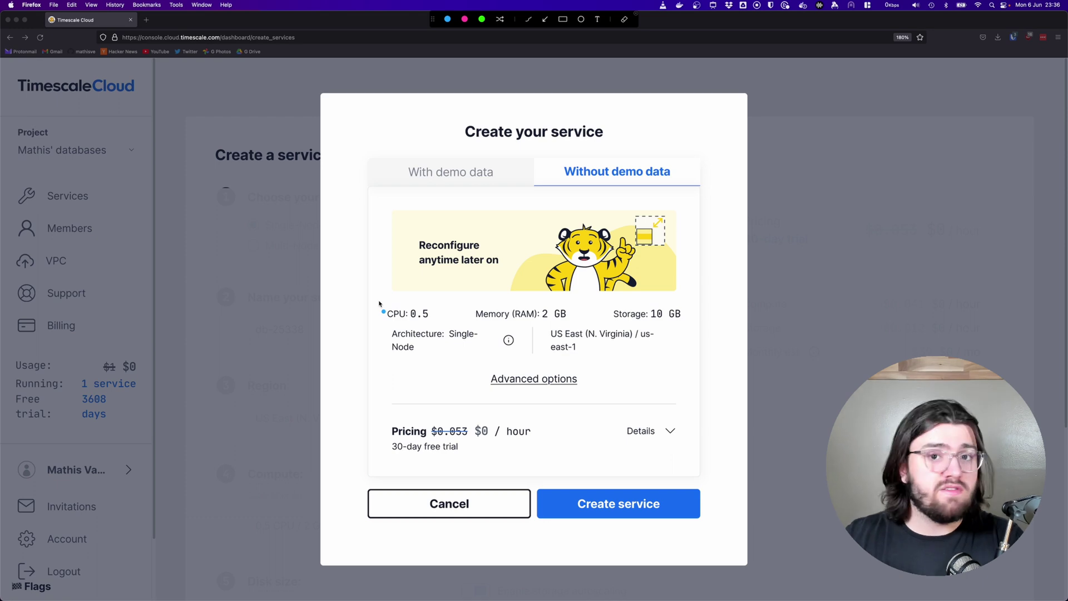
pyautogui.moveTo(379, 303); pyautogui.dragTo(377, 400)
pyautogui.press('Escape')
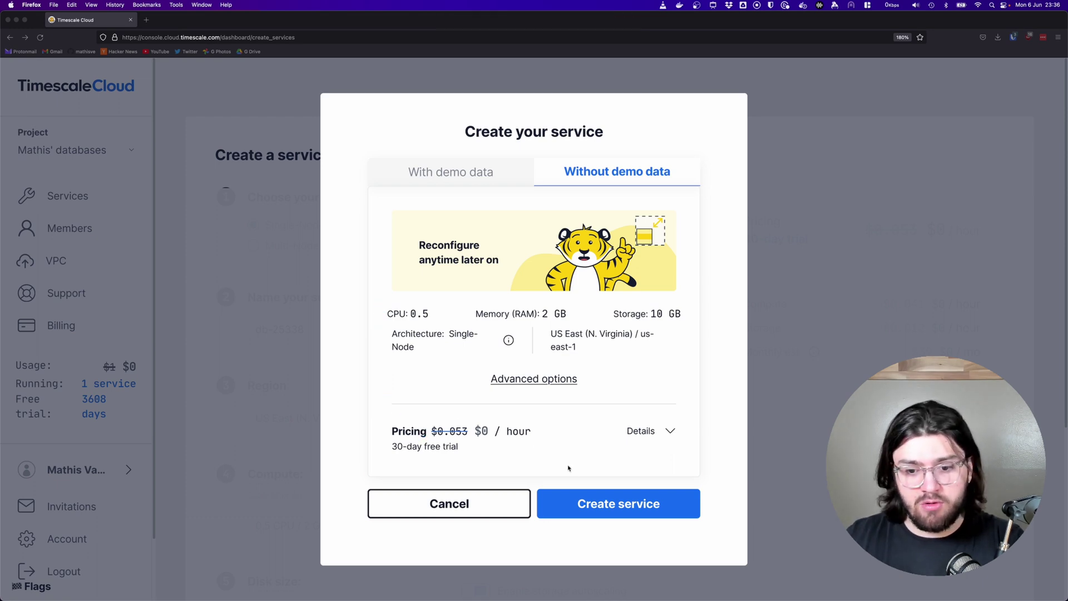
# - Create the service with the default configuration and download its credentials cheatsheet
pyautogui.click(591, 506)
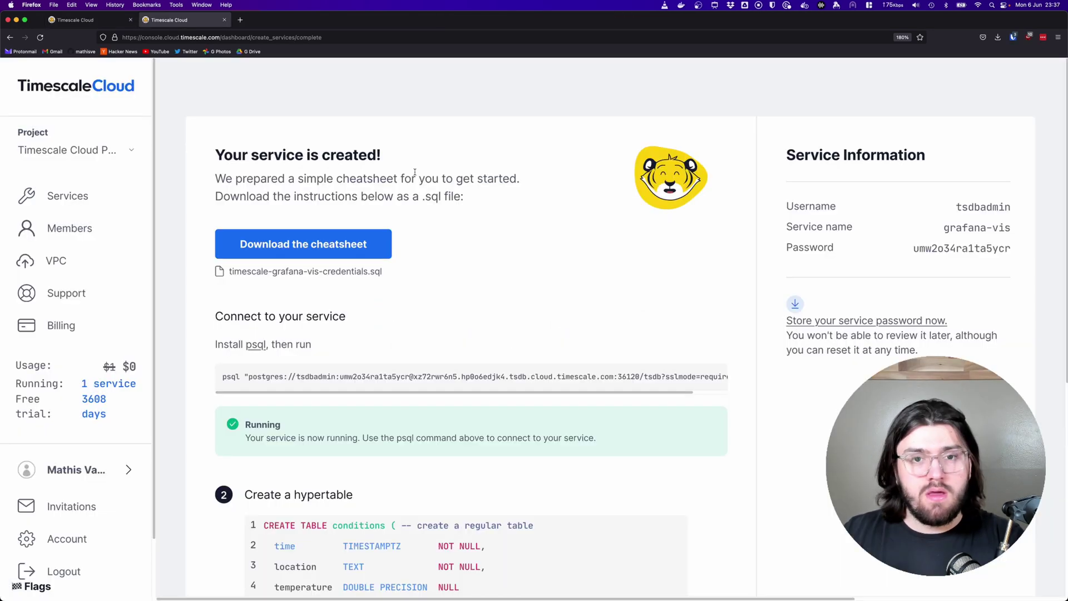
pyautogui.hotkey('ctrl', 'alt', 'a')
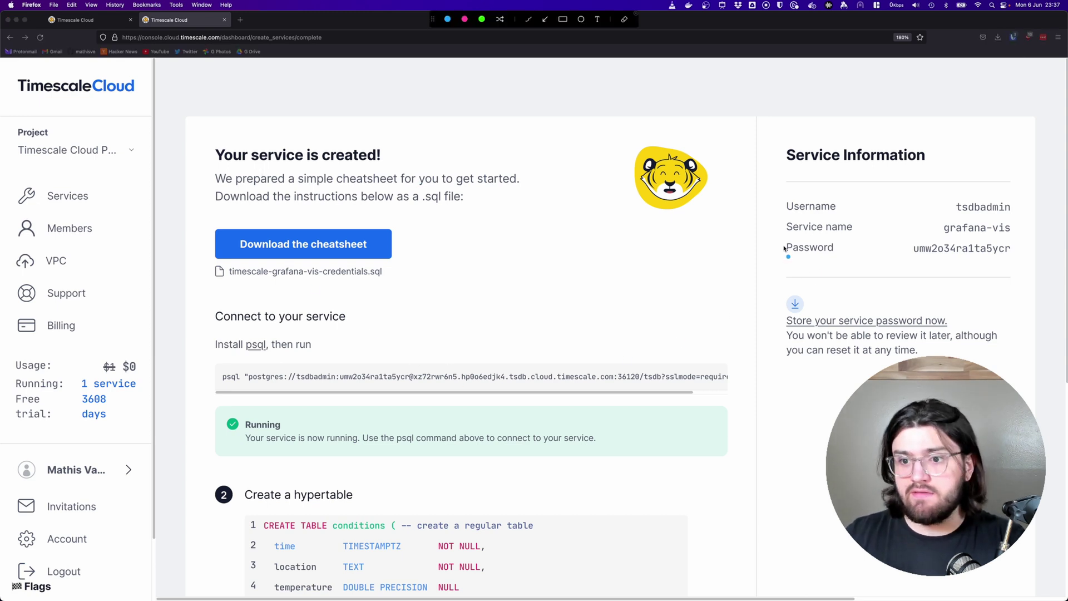
pyautogui.moveTo(777, 198)
pyautogui.mouseDown()
pyautogui.moveTo(778, 265)
pyautogui.moveTo(998, 253)
pyautogui.mouseUp()
pyautogui.hotkey('ctrl', 'alt', 'a')
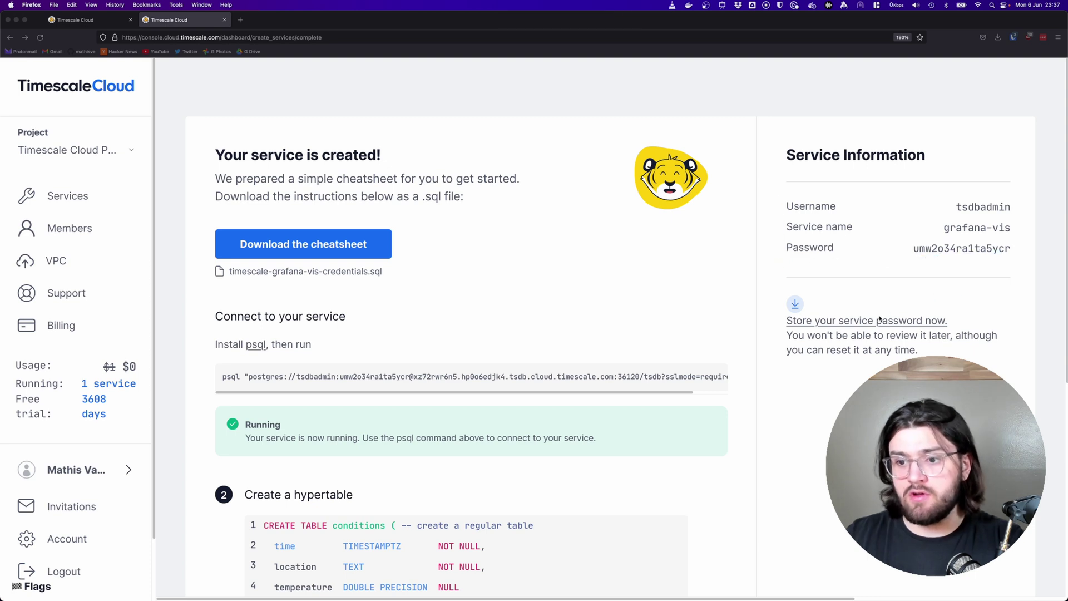
pyautogui.click(846, 323)
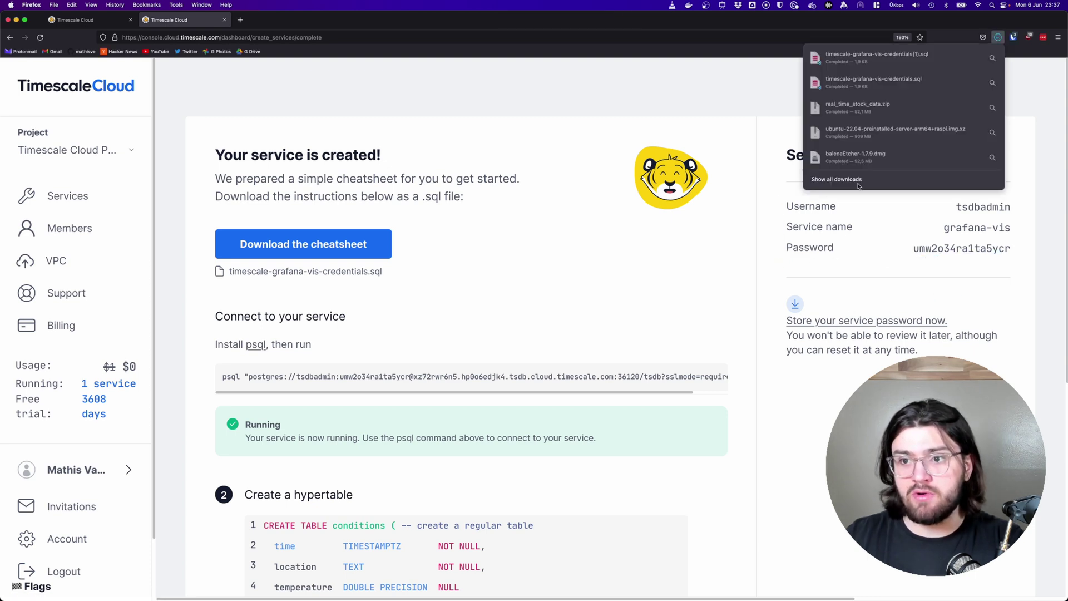
pyautogui.hotkey('ctrl', 'alt', 'a')
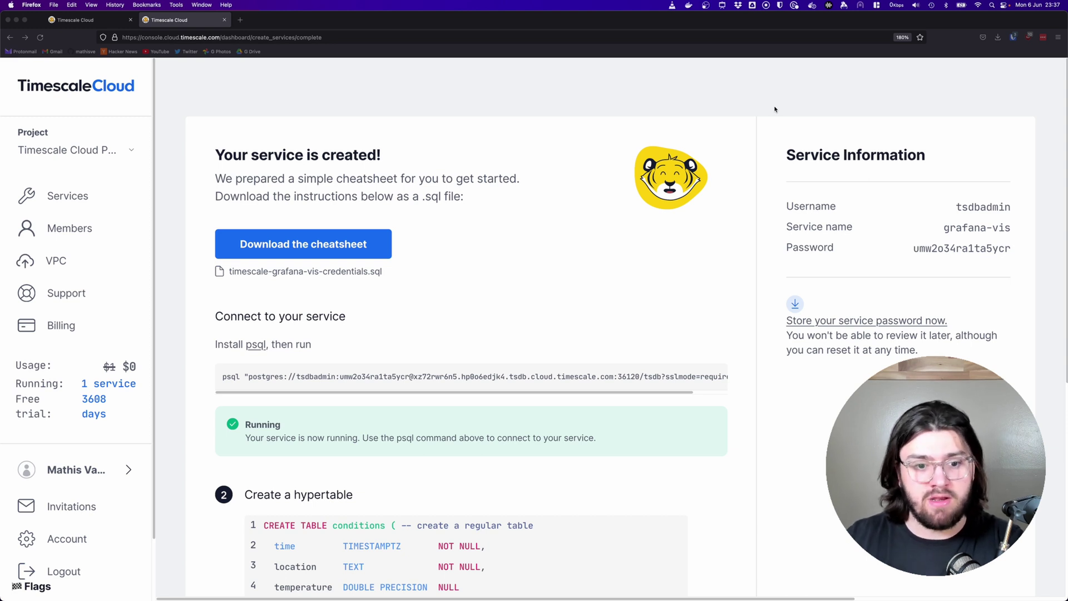
# - Connect to the new service by running its psql connection command in the terminal
pyautogui.hotkey('ctrl', 'alt', 'a')
pyautogui.moveTo(199, 301)
pyautogui.mouseDown()
pyautogui.moveTo(214, 389)
pyautogui.moveTo(700, 392)
pyautogui.mouseUp()
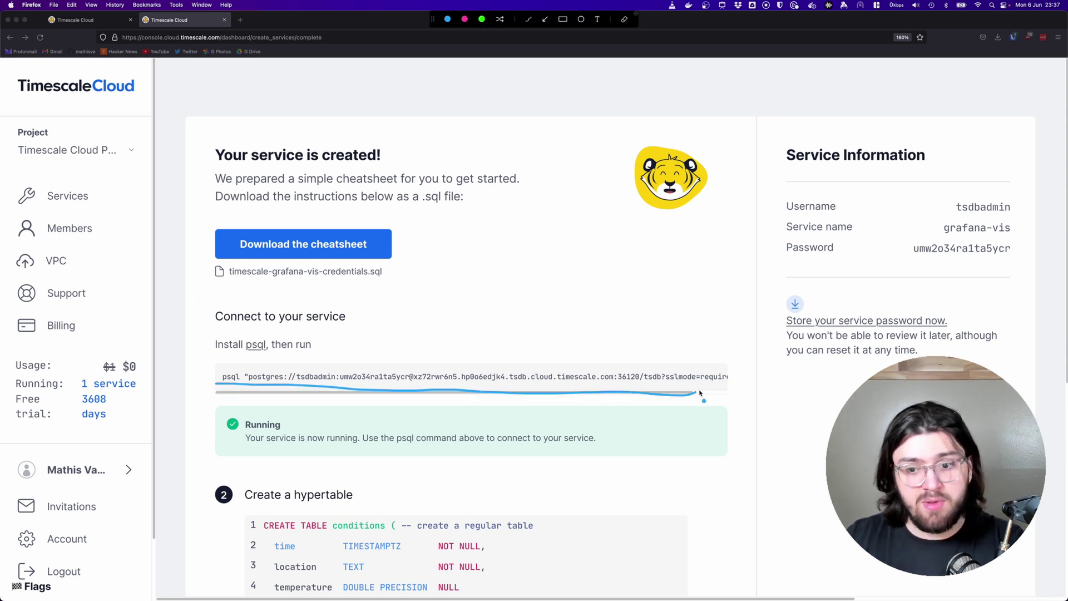
pyautogui.hotkey('ctrl', 'alt', 'a')
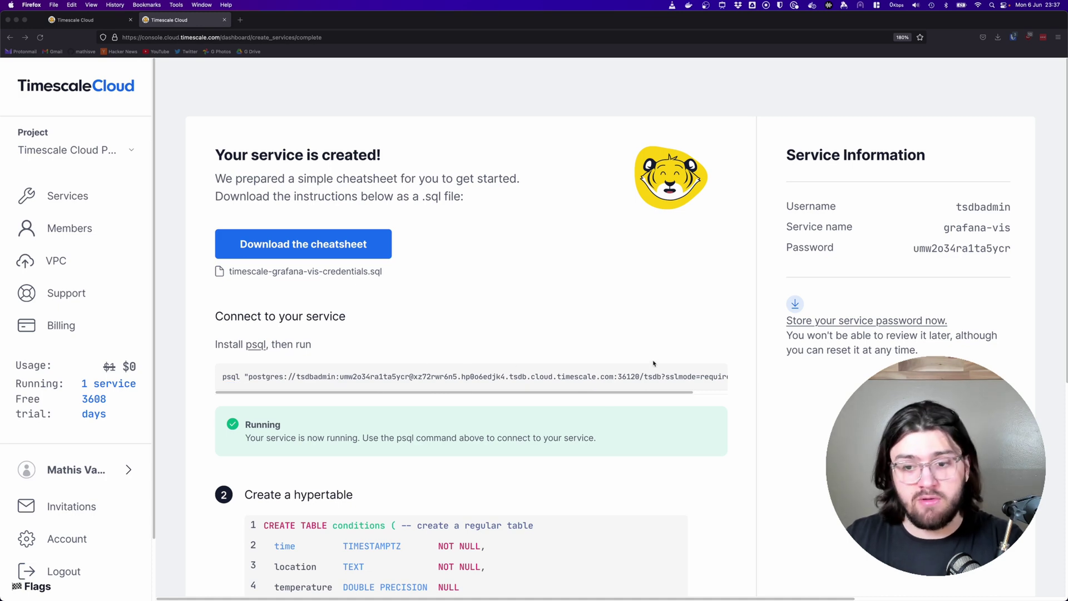
pyautogui.tripleClick(648, 376)
pyautogui.click(711, 380)
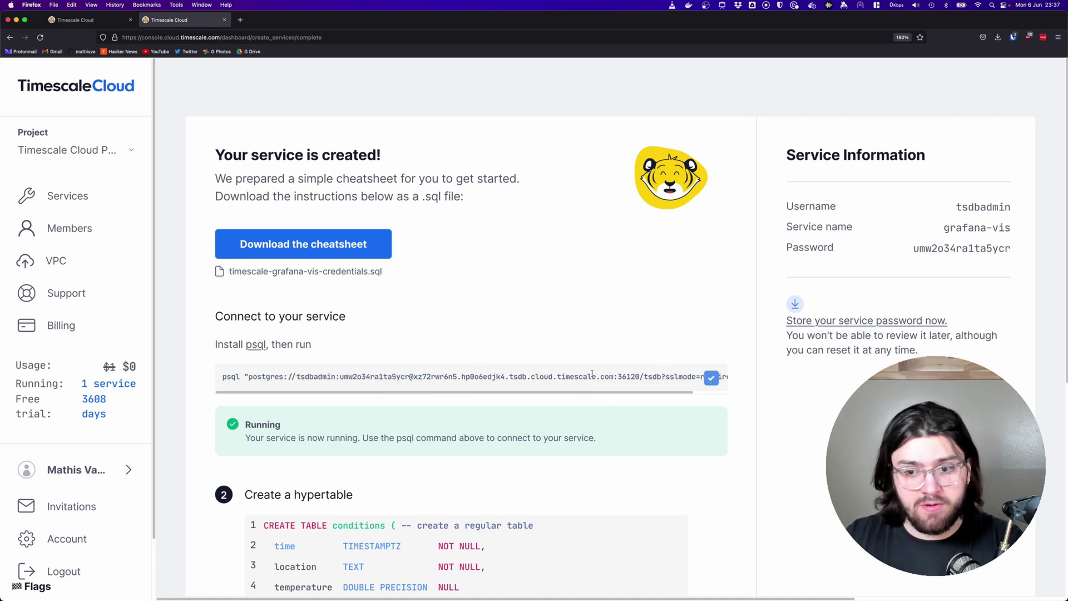
pyautogui.hotkey('alt', 'space')
pyautogui.press('super+v')
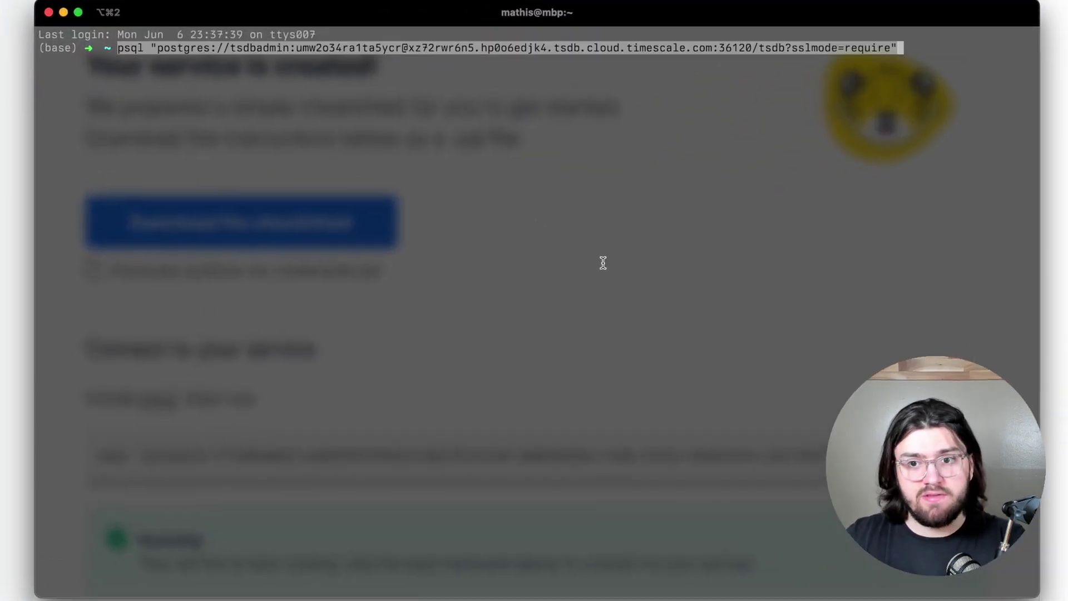
pyautogui.press('Return')
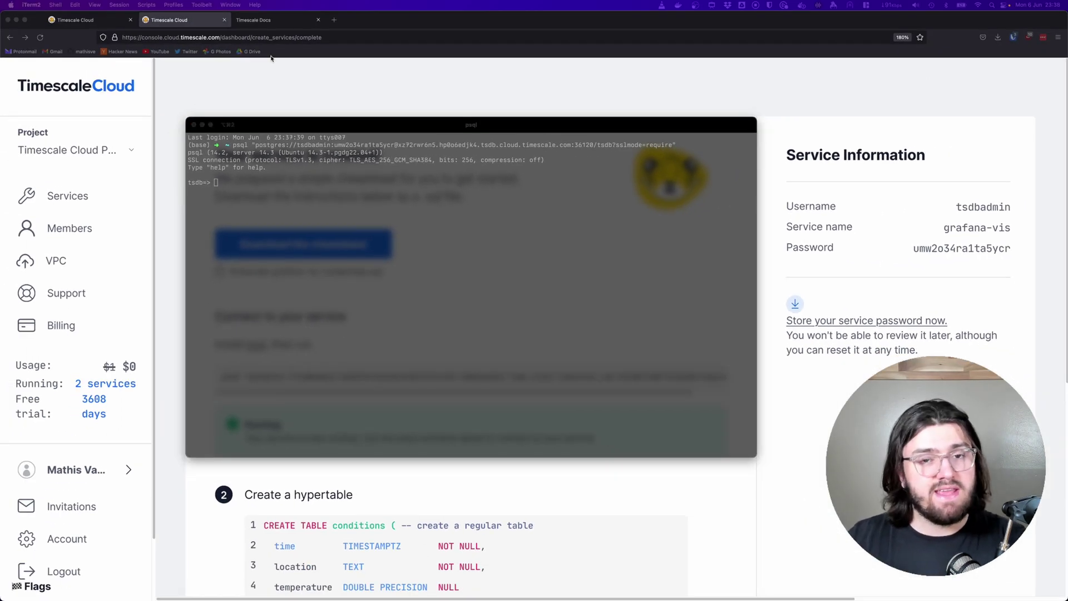
# - Open the Getting started 'Create a hypertable' page and scroll to the CREATE TABLE stocks_real_time code
pyautogui.click(274, 23)
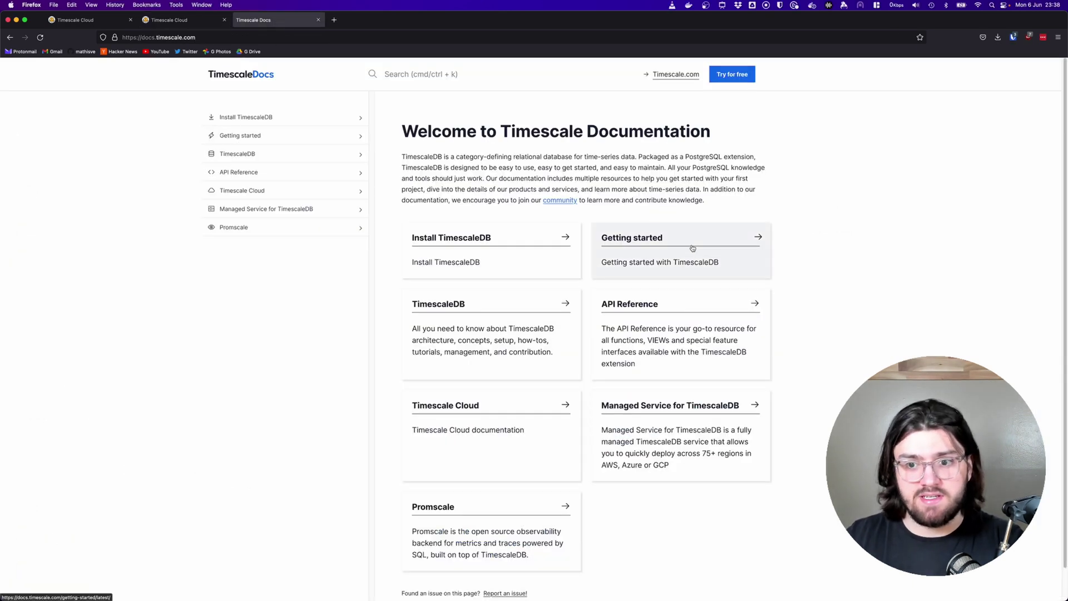
pyautogui.click(692, 248)
pyautogui.scroll(-5, 693, 248)
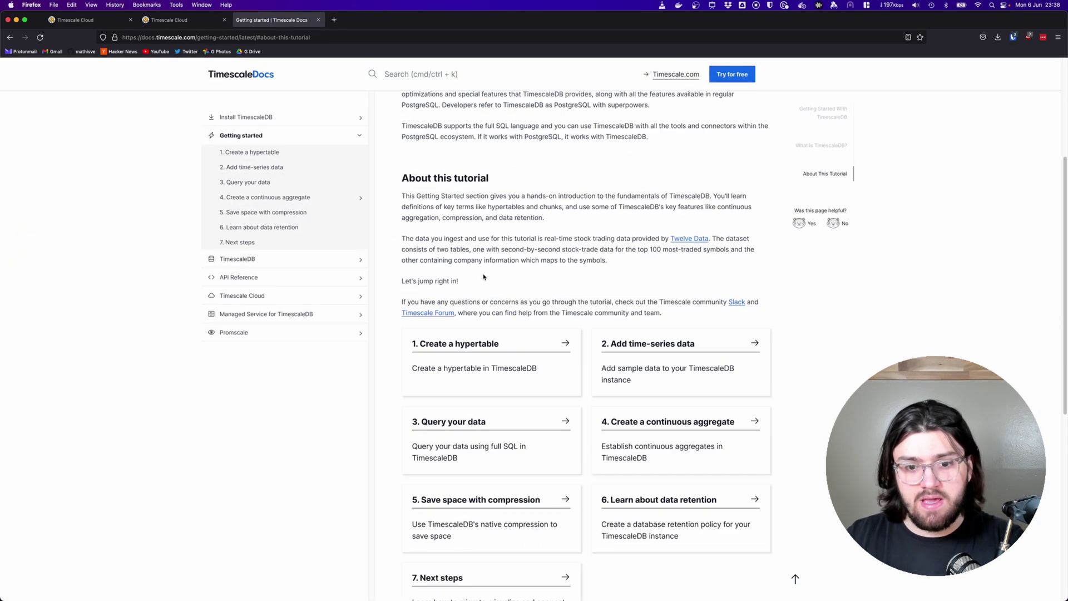
pyautogui.click(498, 355)
pyautogui.scroll(-5, 556, 317)
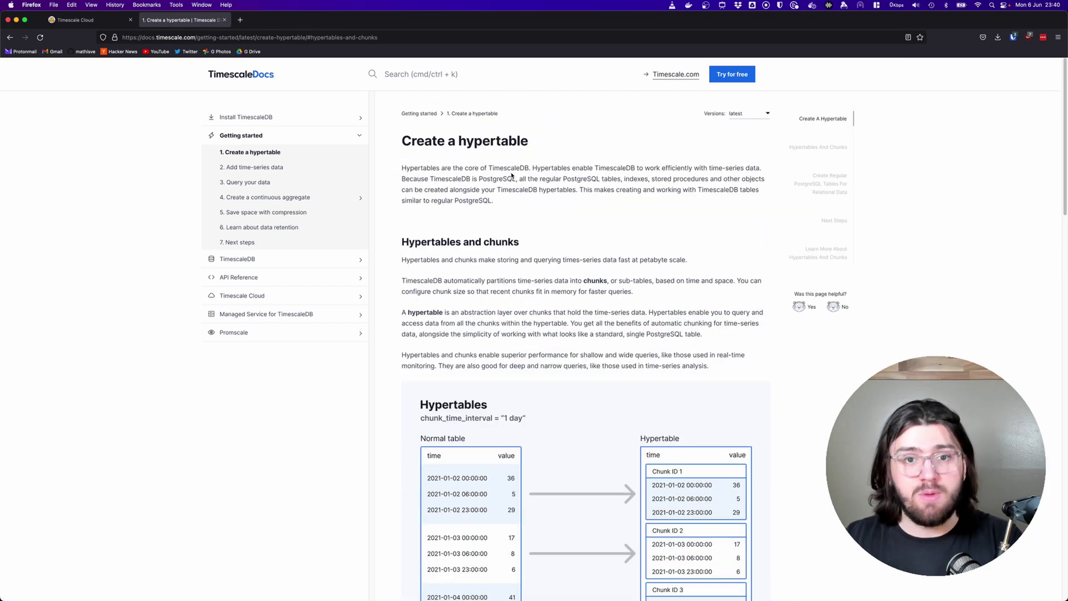
pyautogui.scroll(-10, 511, 176)
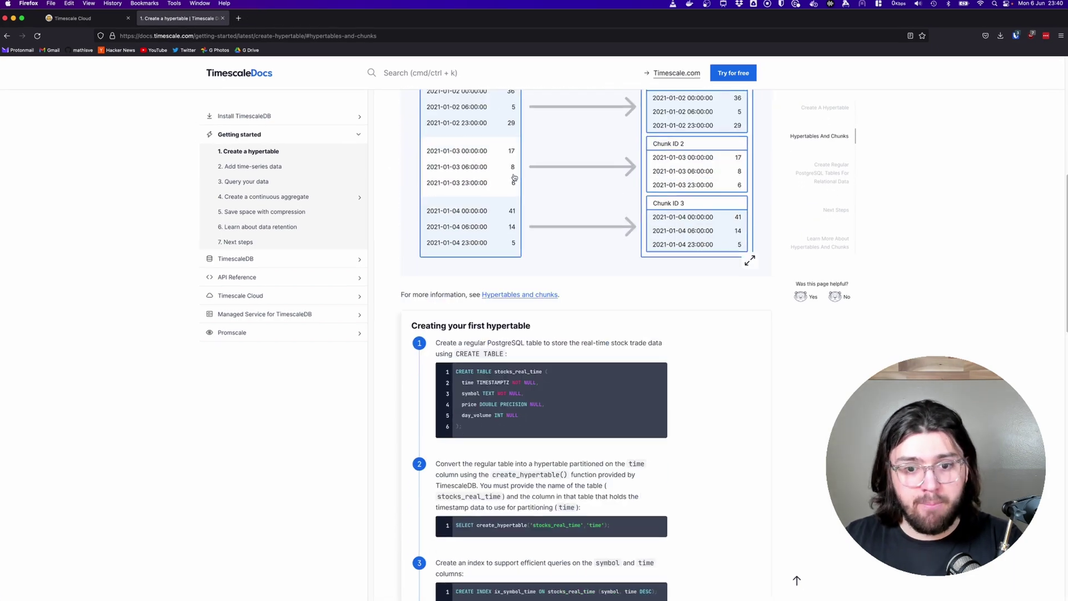
pyautogui.scroll(-3, 545, 192)
pyautogui.scroll(4, 517, 184)
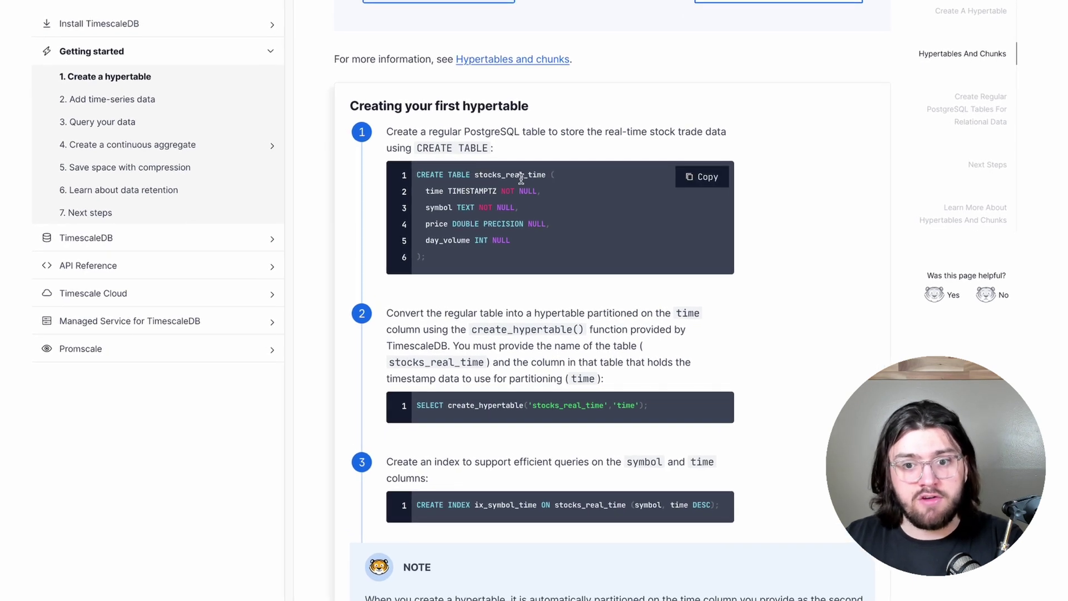
pyautogui.scroll(-1, 540, 176)
pyautogui.scroll(-5, 541, 174)
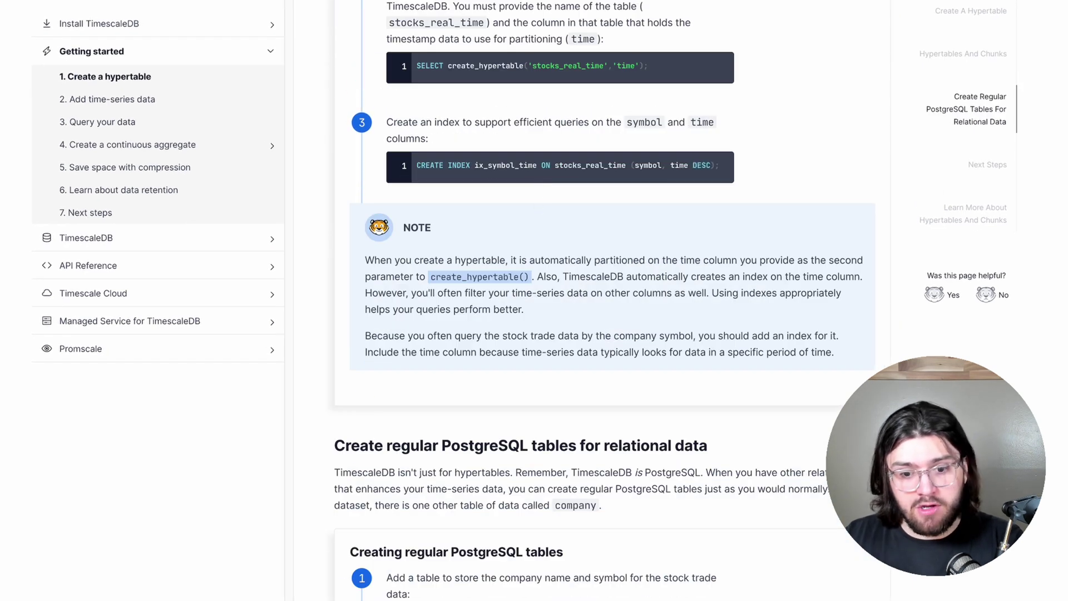
pyautogui.scroll(9, 573, 493)
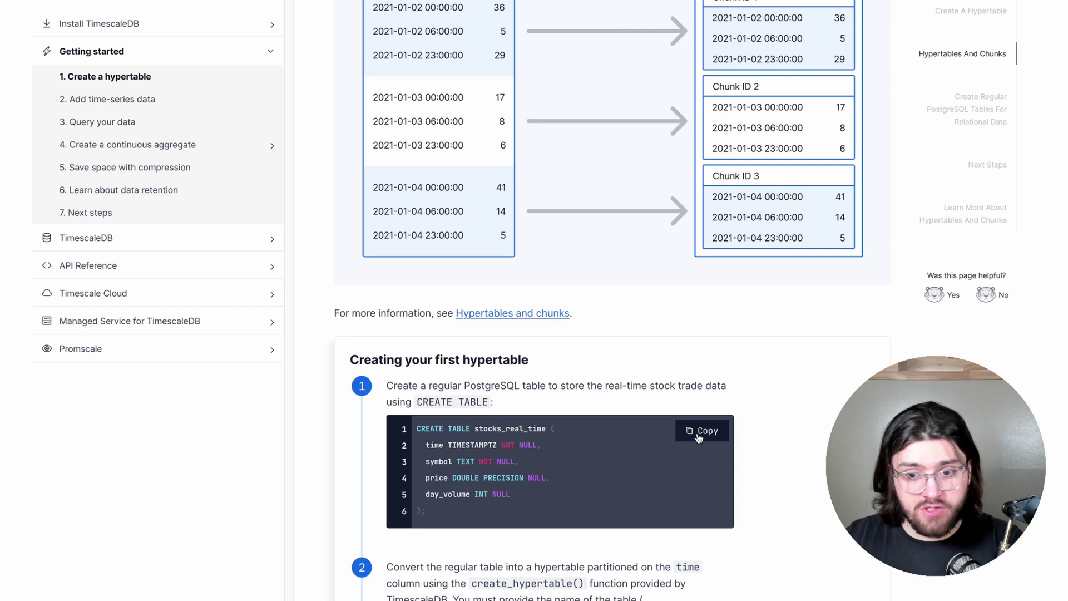
# - Create the stocks_real_time table in psql and convert it to a hypertable
pyautogui.click(700, 431)
pyautogui.hotkey('alt', 'space')
pyautogui.press('super+v')
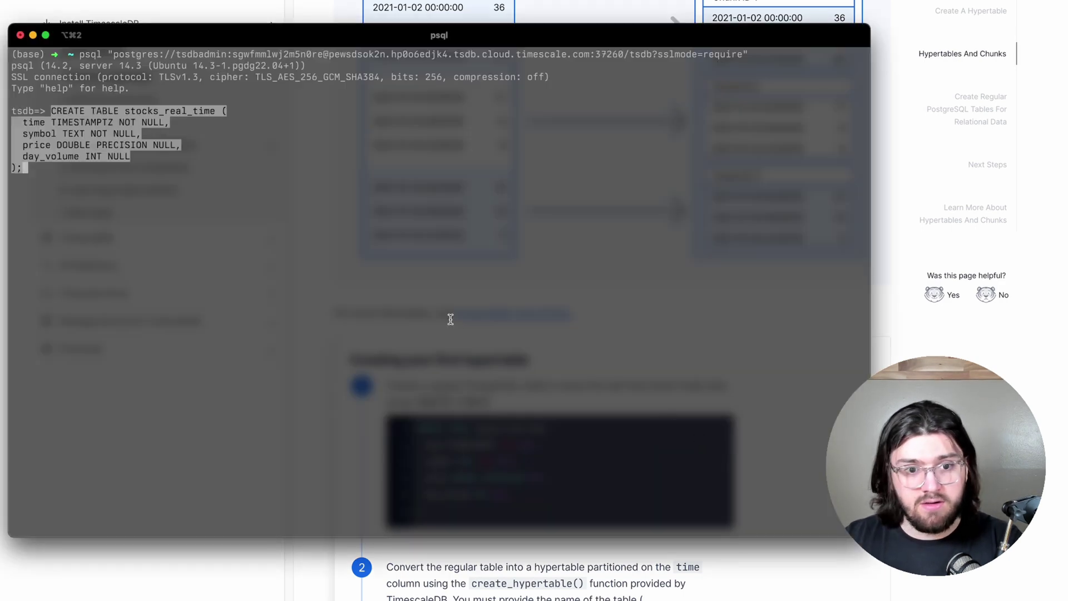
pyautogui.press('Return')
pyautogui.press('super+v')
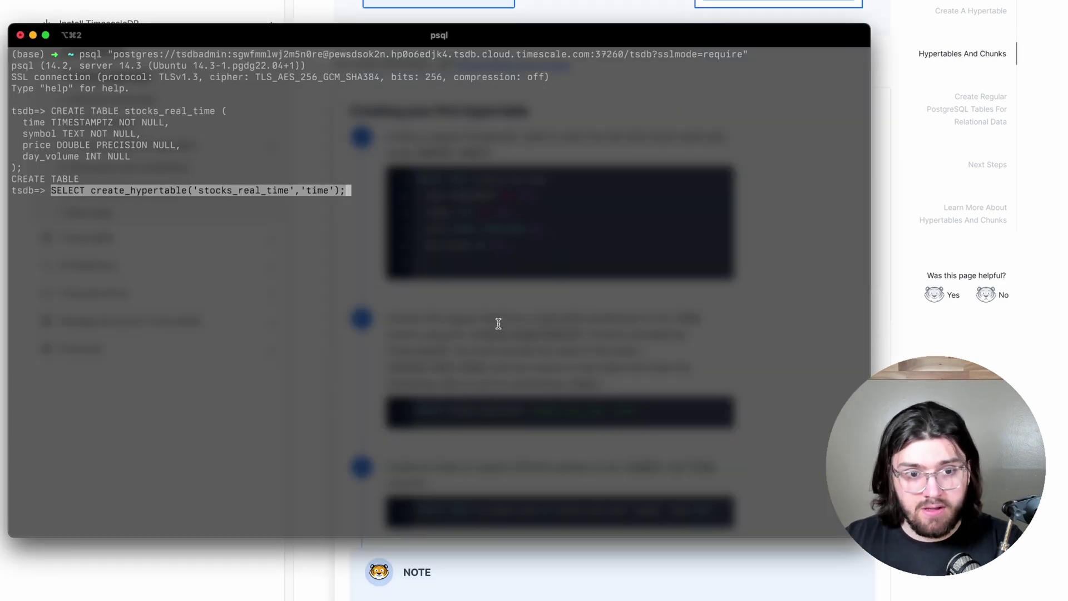
pyautogui.press('Return')
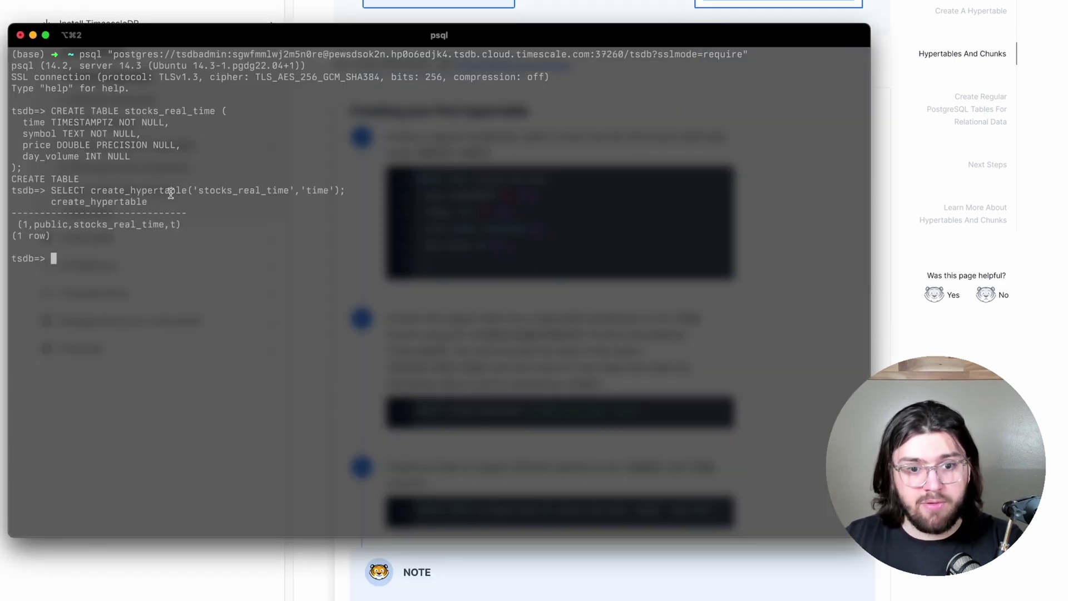
# - Add the ix_symbol_time index on stocks_real_time
pyautogui.hotkey('alt', 'space')
pyautogui.scroll(-2, 578, 373)
pyautogui.click(702, 378)
pyautogui.hotkey('alt', 'space')
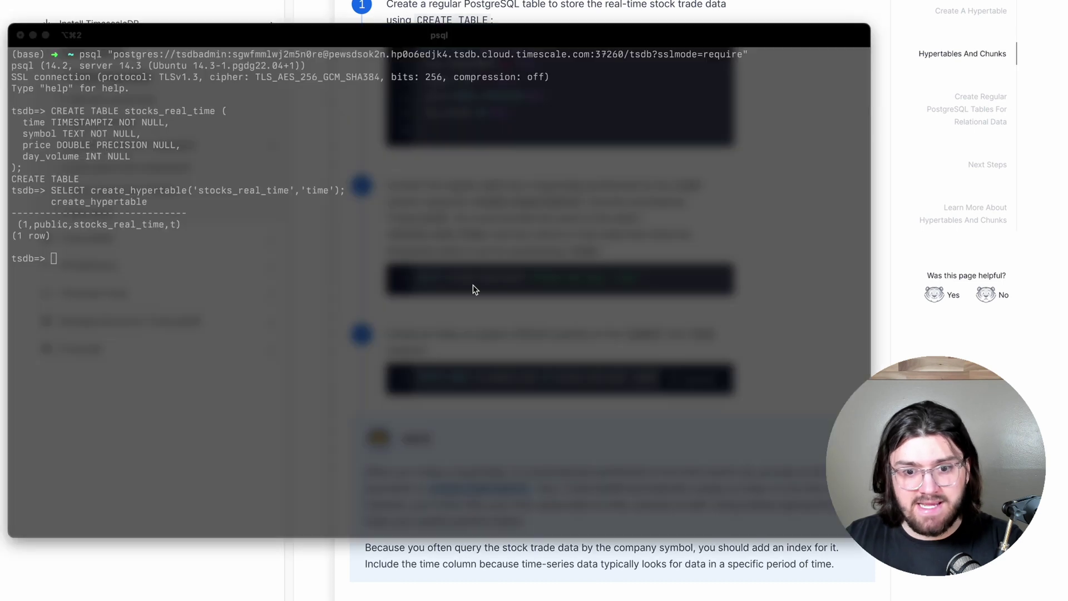
pyautogui.press('super+v')
pyautogui.press('Return')
# - Create the company table from the docs' CREATE TABLE statement
pyautogui.hotkey('alt', 'space')
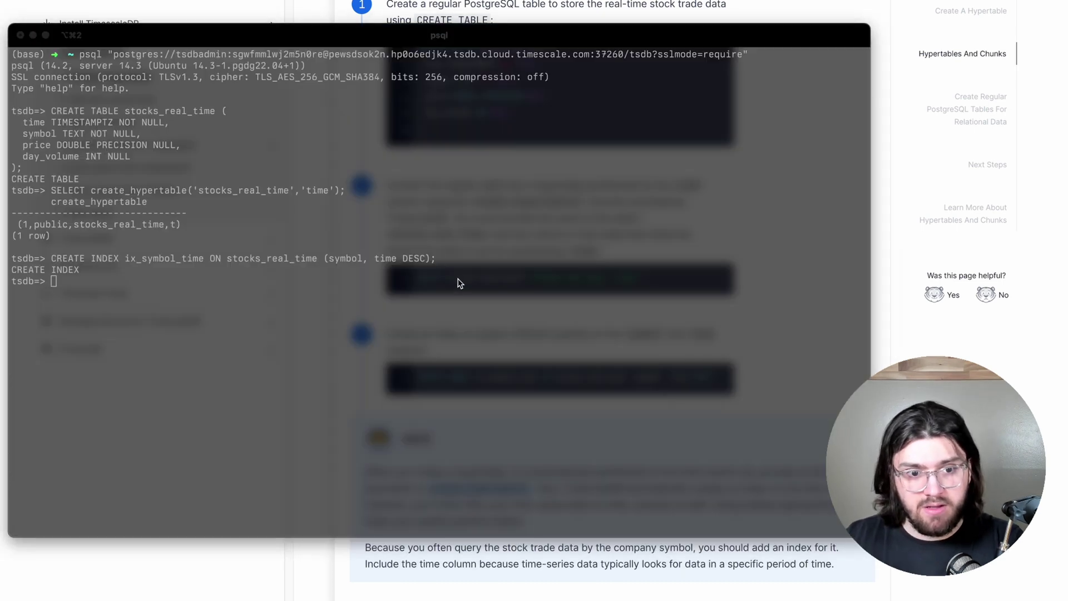
pyautogui.scroll(-7, 460, 281)
pyautogui.click(706, 419)
pyautogui.hotkey('alt', 'space')
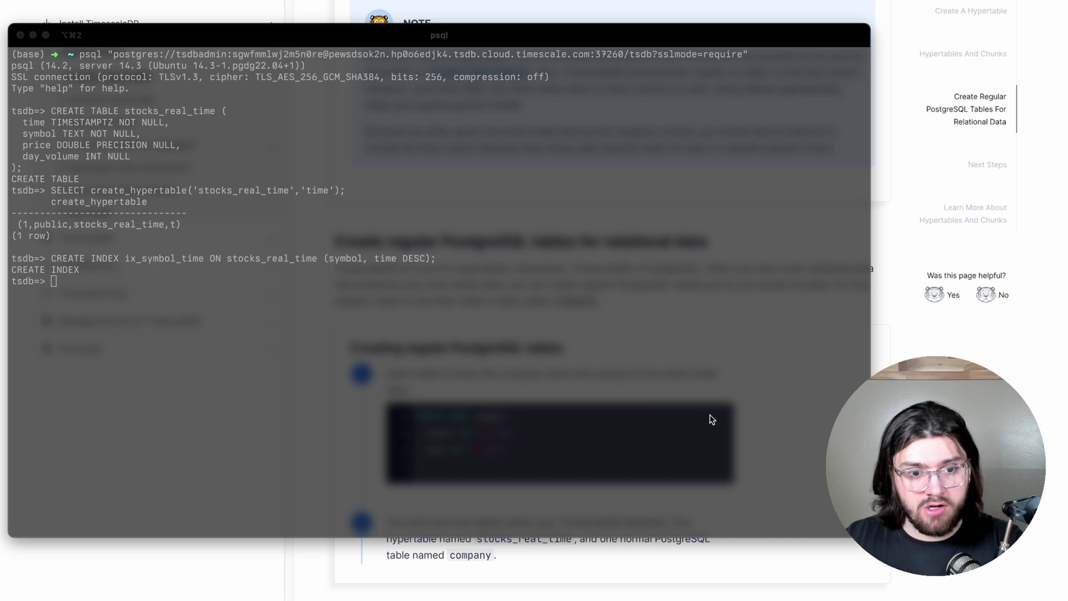
pyautogui.press('super+v')
pyautogui.press('Return')
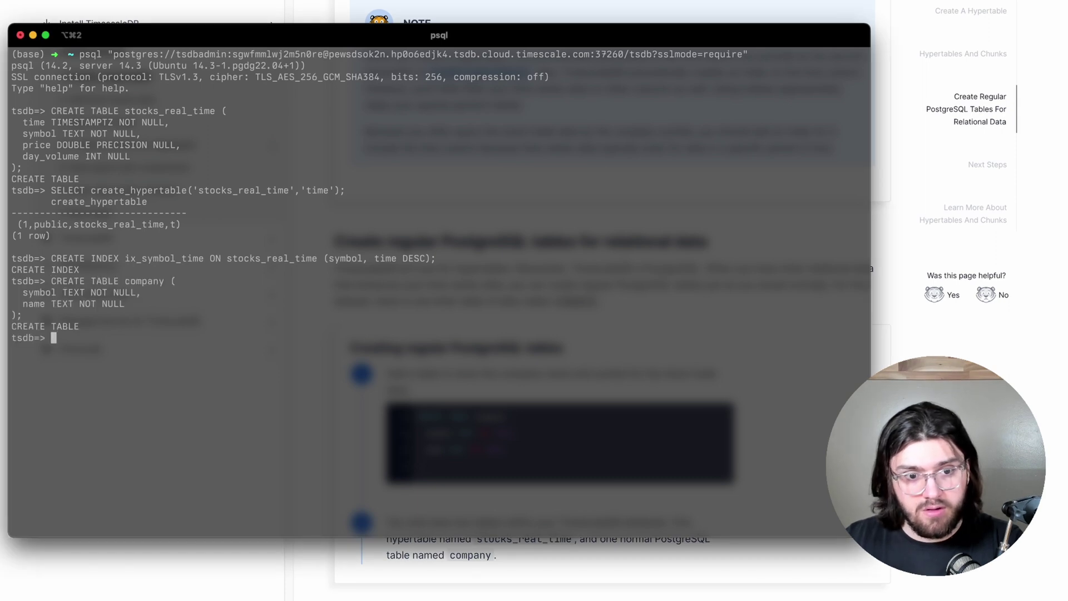
# - Unzip real_time_stock_data.zip inside the Downloads folder using the docs' unzip command
pyautogui.hotkey('alt', 'space')
pyautogui.scroll(-3, 654, 382)
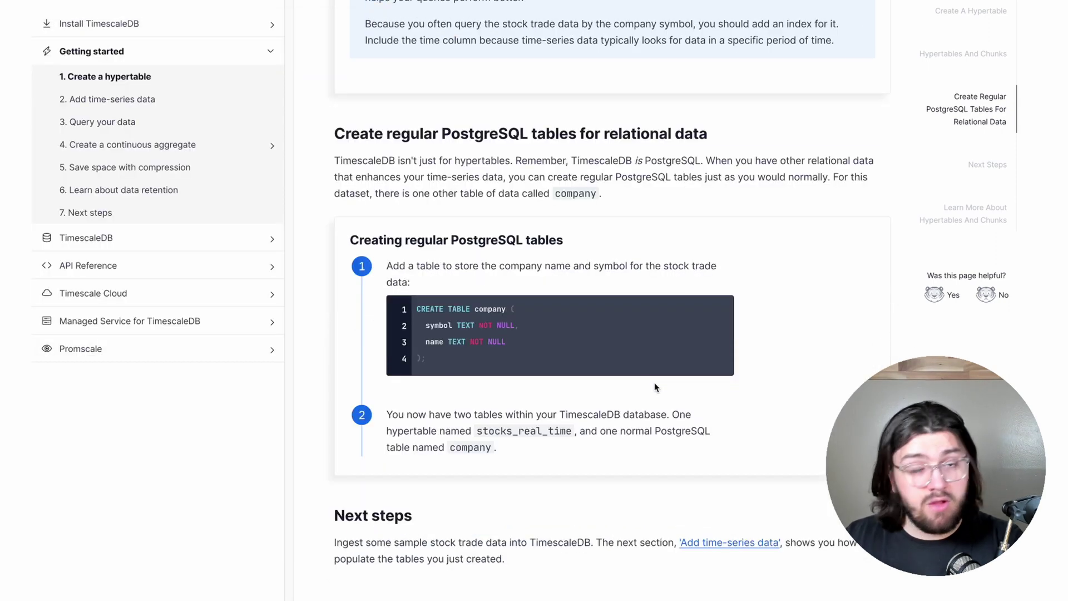
pyautogui.scroll(-5, 654, 382)
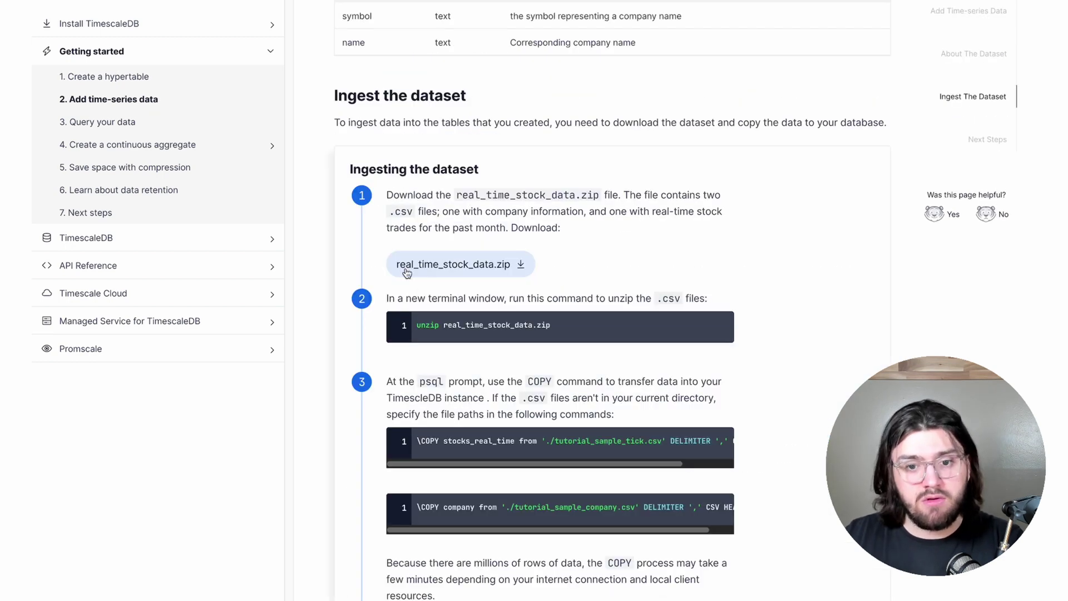
pyautogui.scroll(-1, 702, 278)
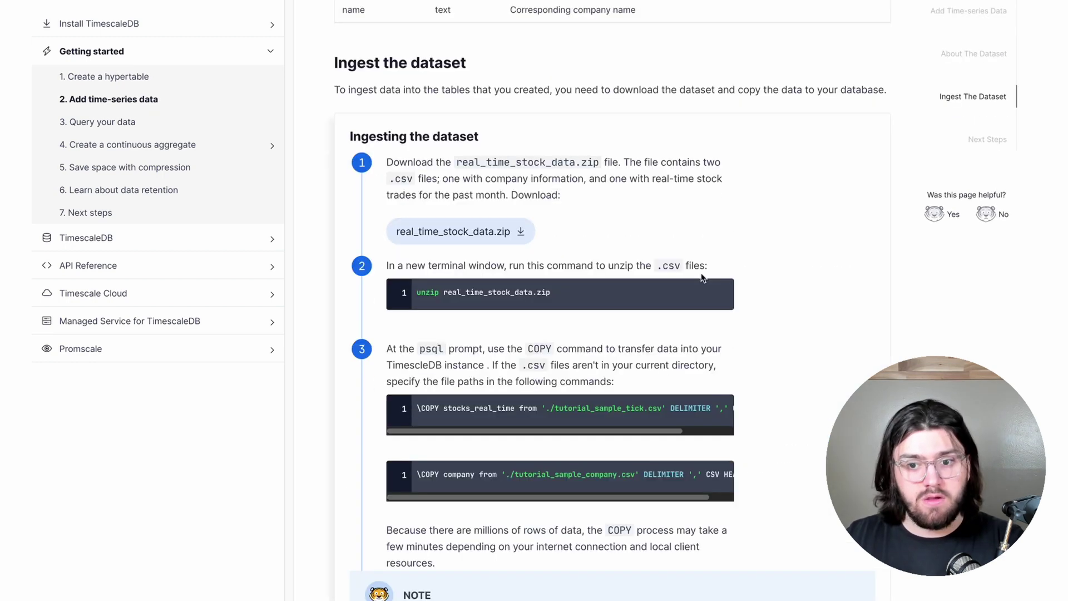
pyautogui.hotkey('alt', 'space')
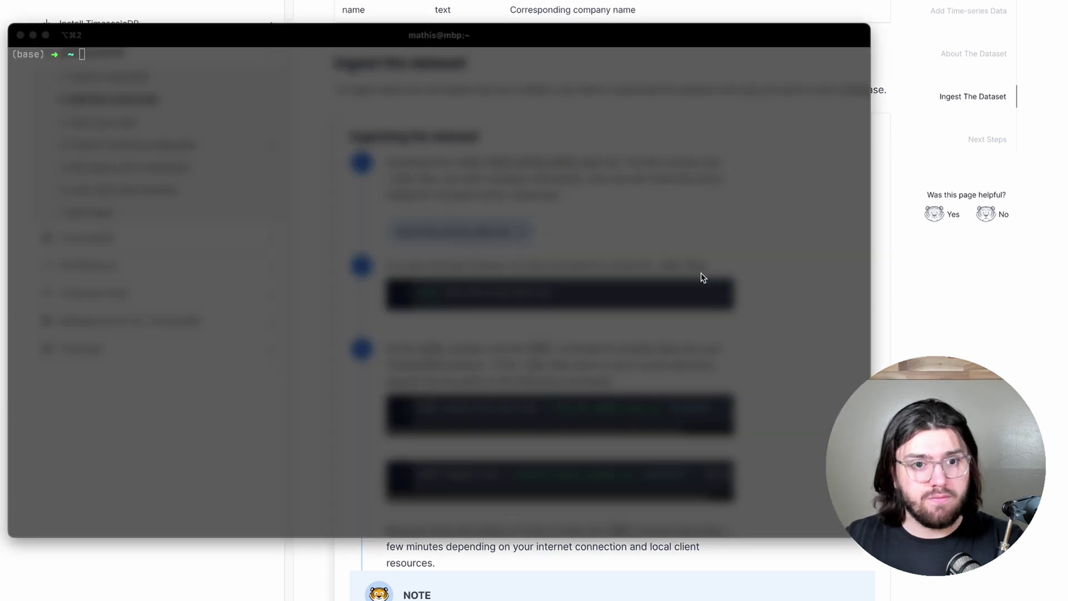
pyautogui.write('cd Dow')
pyautogui.press('Tab')
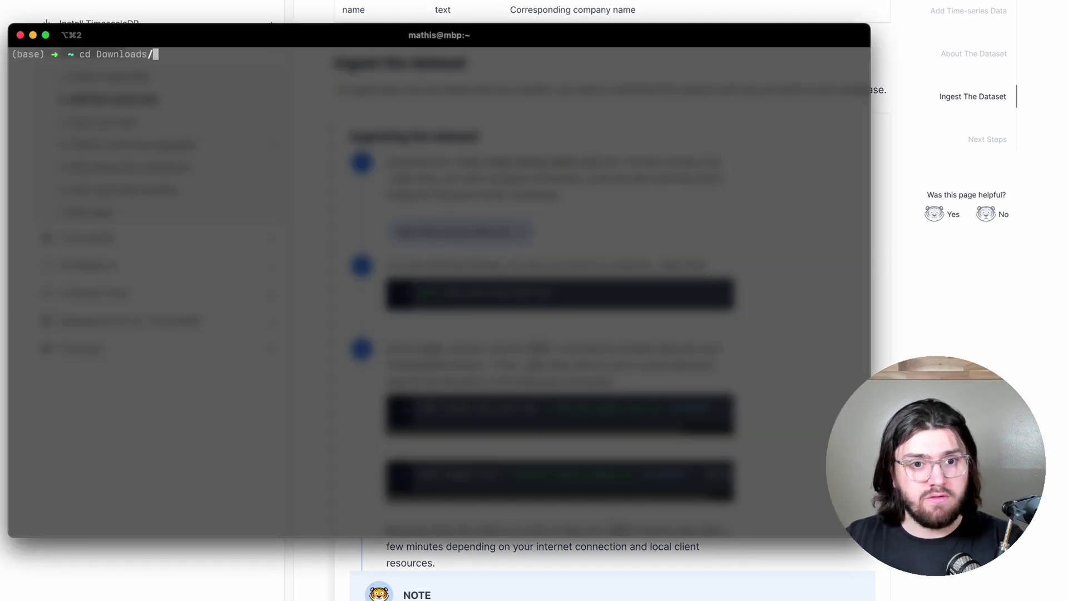
pyautogui.press('Return')
pyautogui.press('super+v')
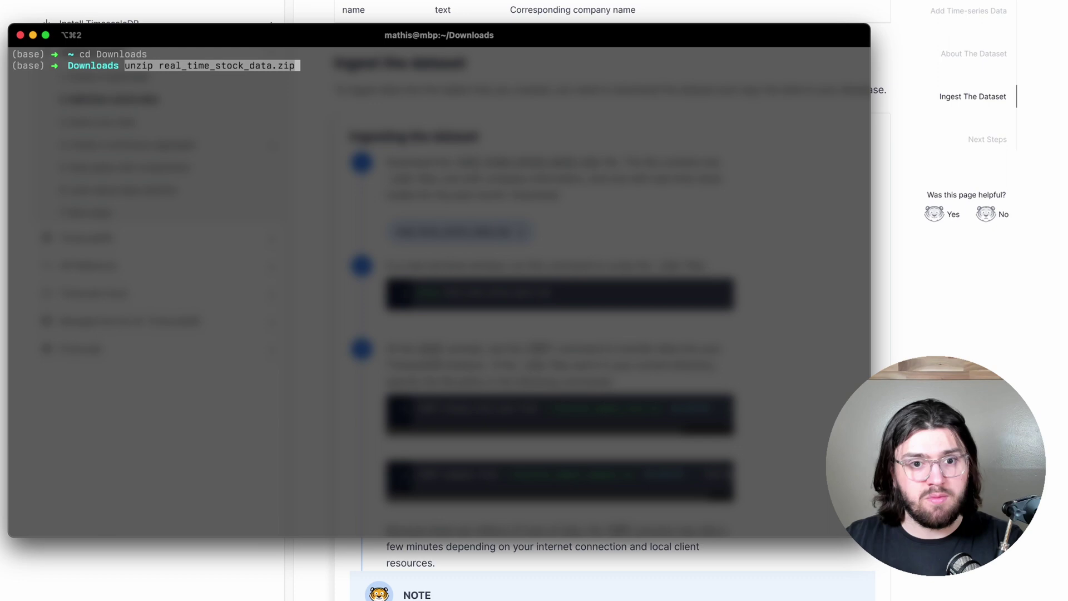
pyautogui.press('Return')
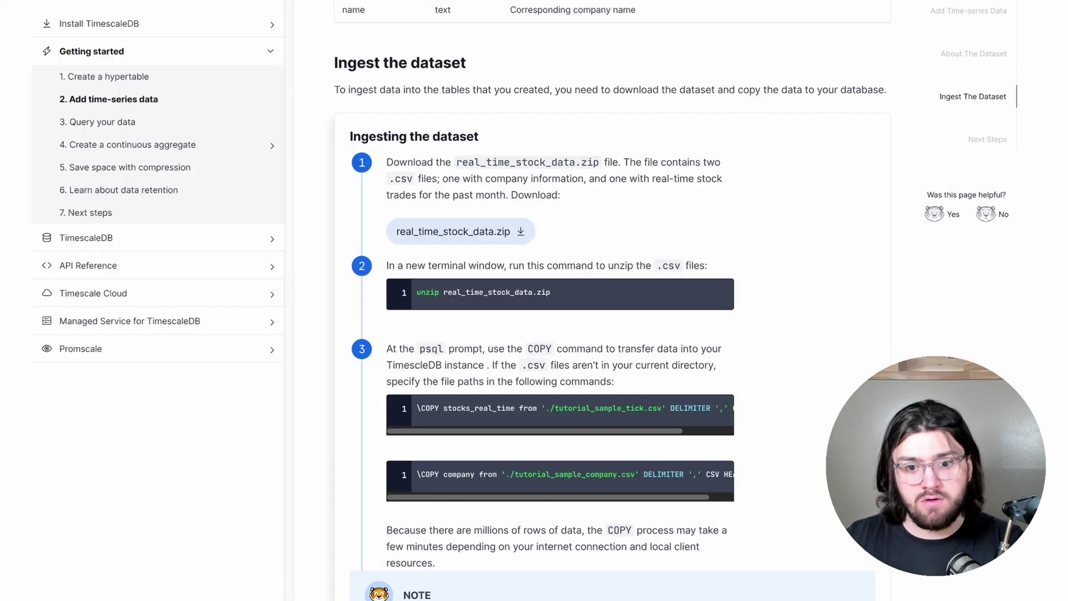
# - Connect psql to the Timescale Cloud service from the Downloads folder
pyautogui.moveTo(428, 406)
pyautogui.moveTo(424, 406); pyautogui.dragTo(658, 412)
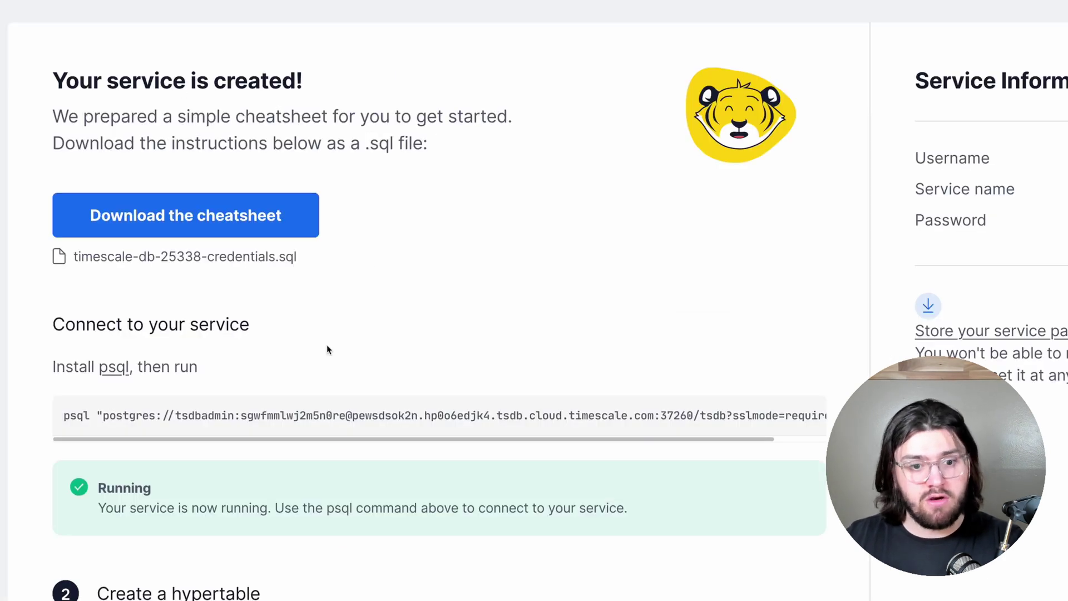
pyautogui.moveTo(664, 424)
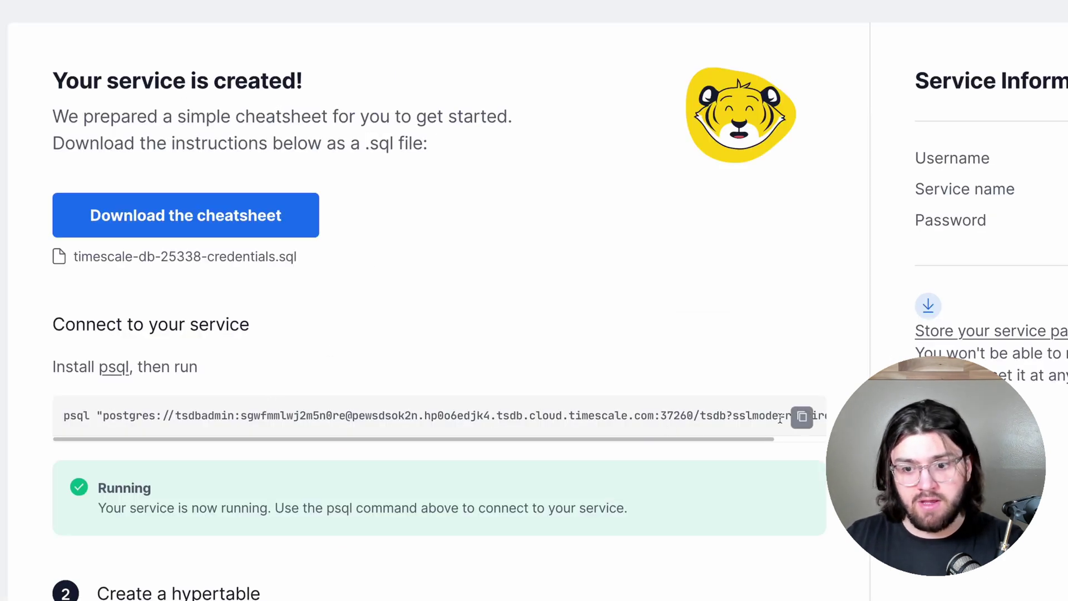
pyautogui.click(805, 417)
pyautogui.hotkey('alt', 'space')
pyautogui.press('super+v')
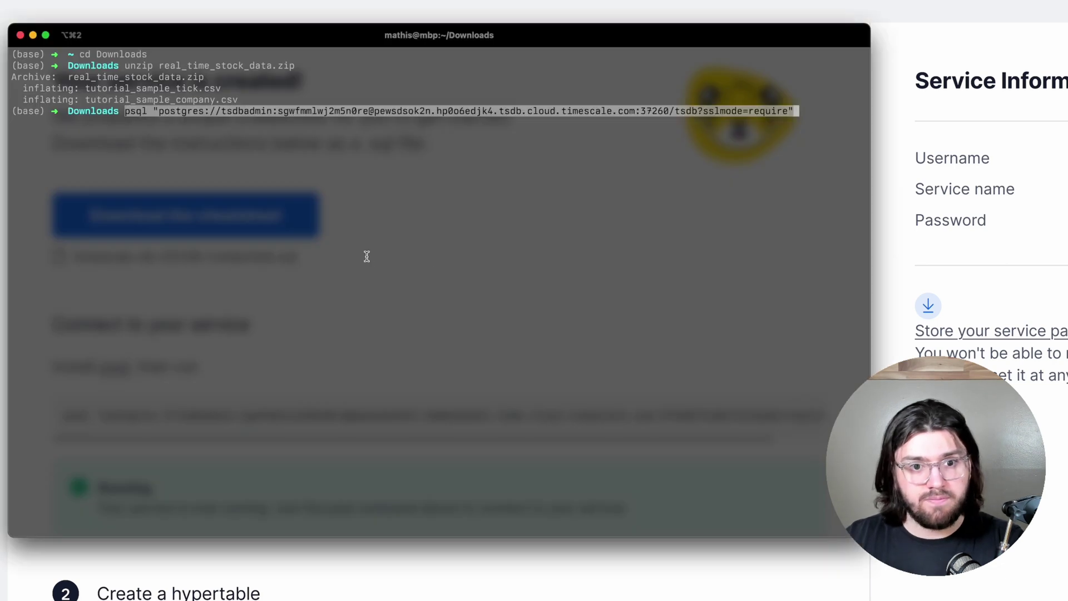
pyautogui.press('Return')
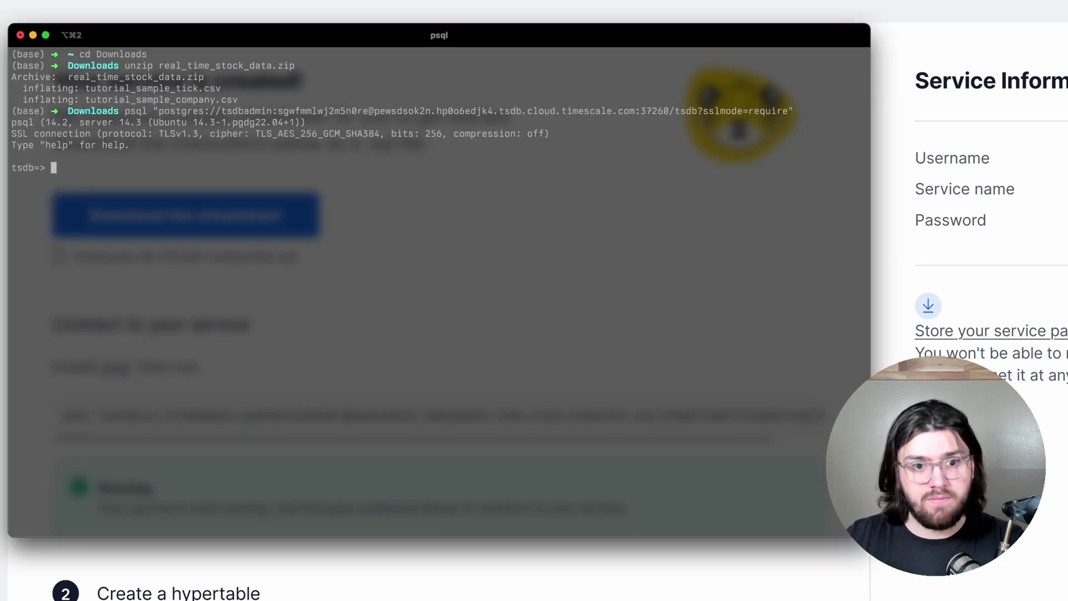
# - Copy the docs' stocks_real_time \COPY command into the clipboard for psql
pyautogui.hotkey('alt', 'space')
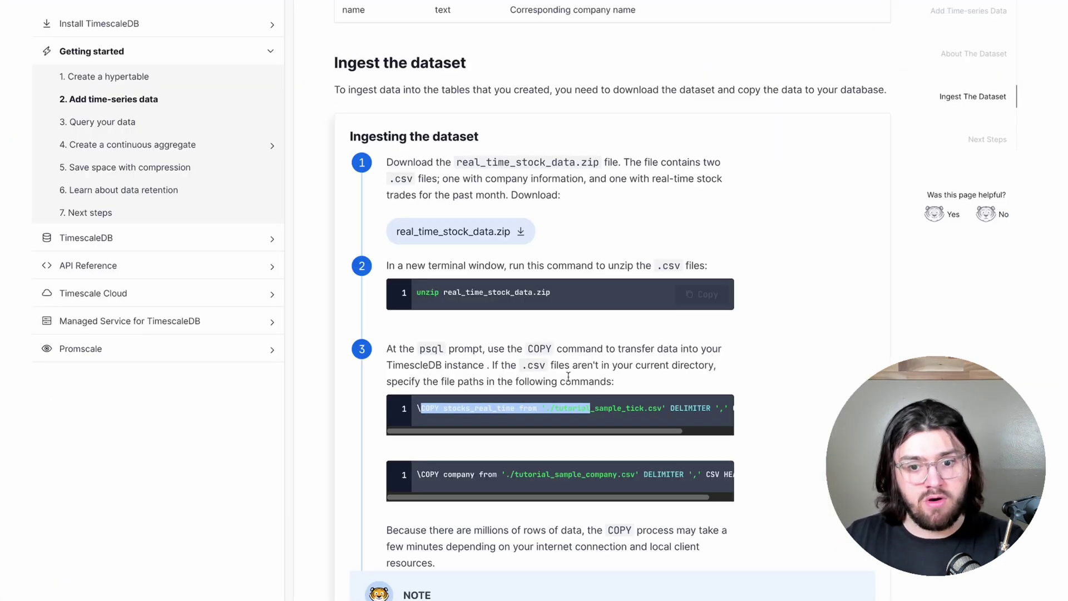
pyautogui.click(702, 409)
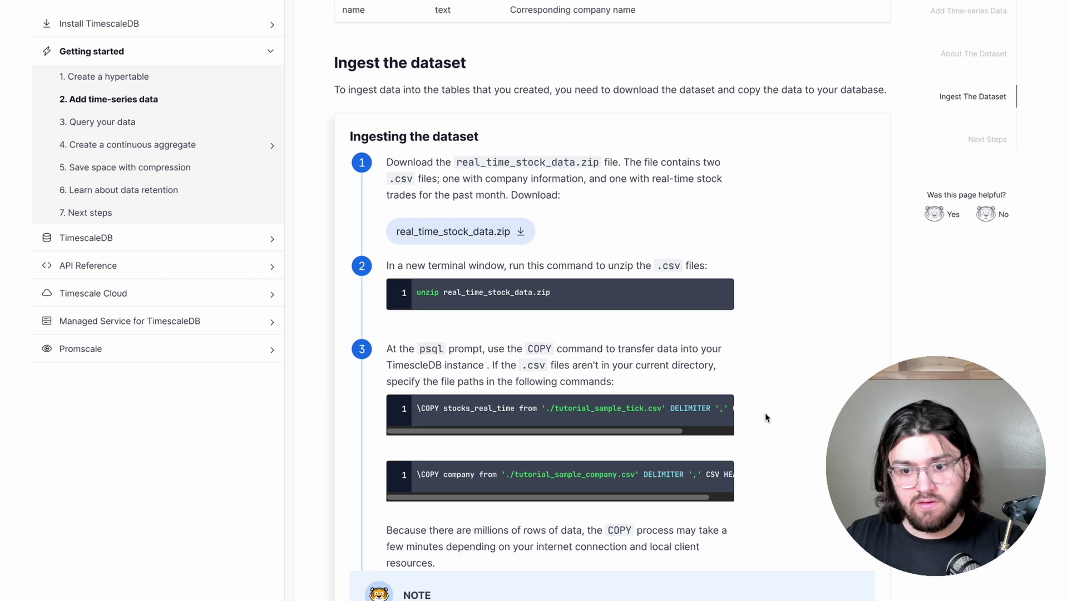
pyautogui.hotkey('alt', 'space')
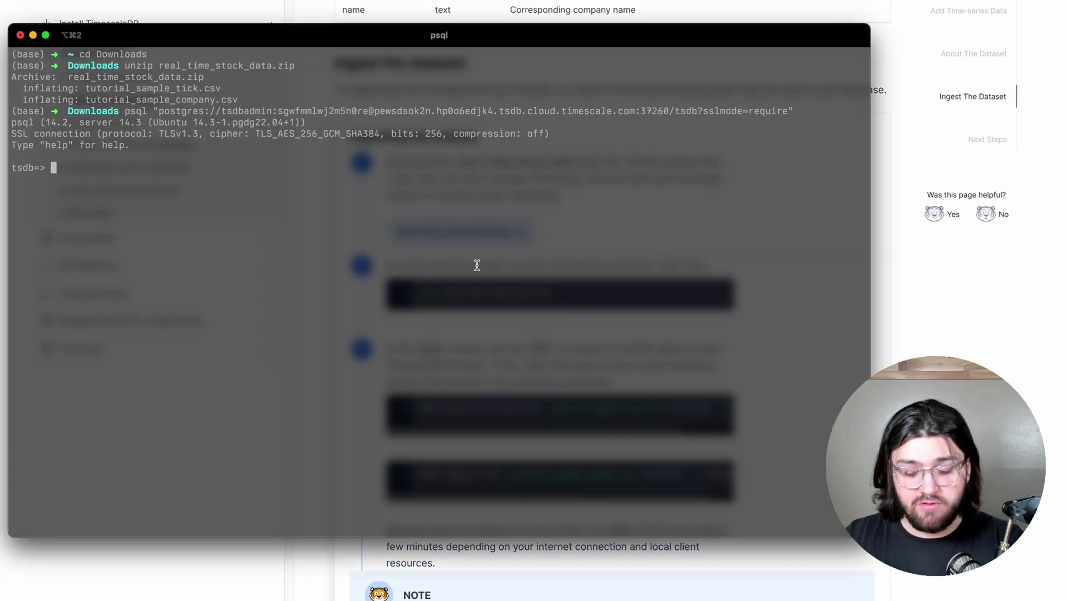
# - Load the tick and company CSV files into stocks_real_time and company
pyautogui.press('super+v')
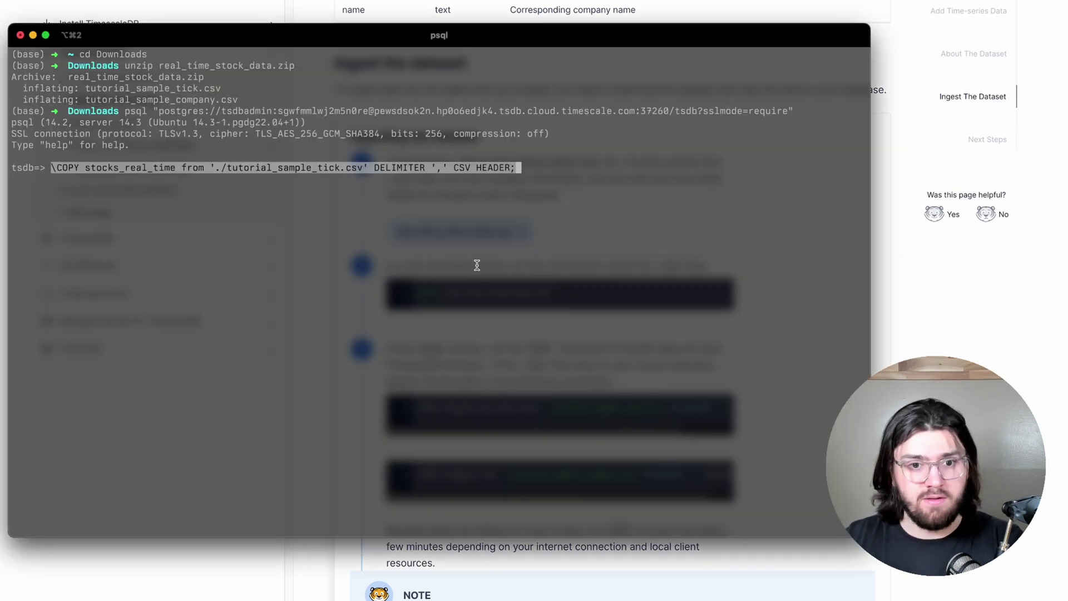
pyautogui.press('Return')
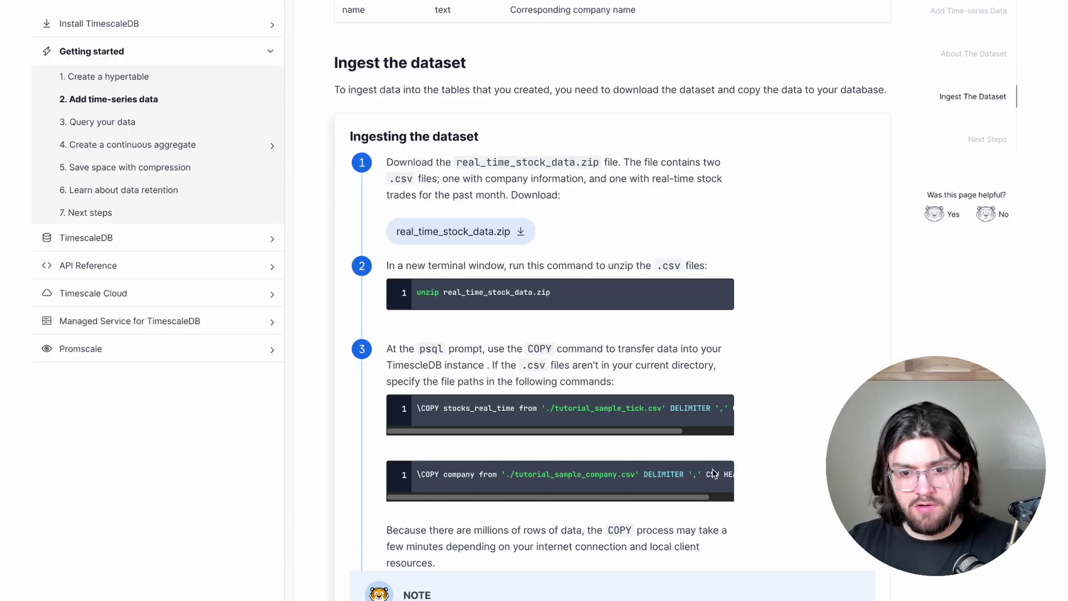
pyautogui.click(695, 476)
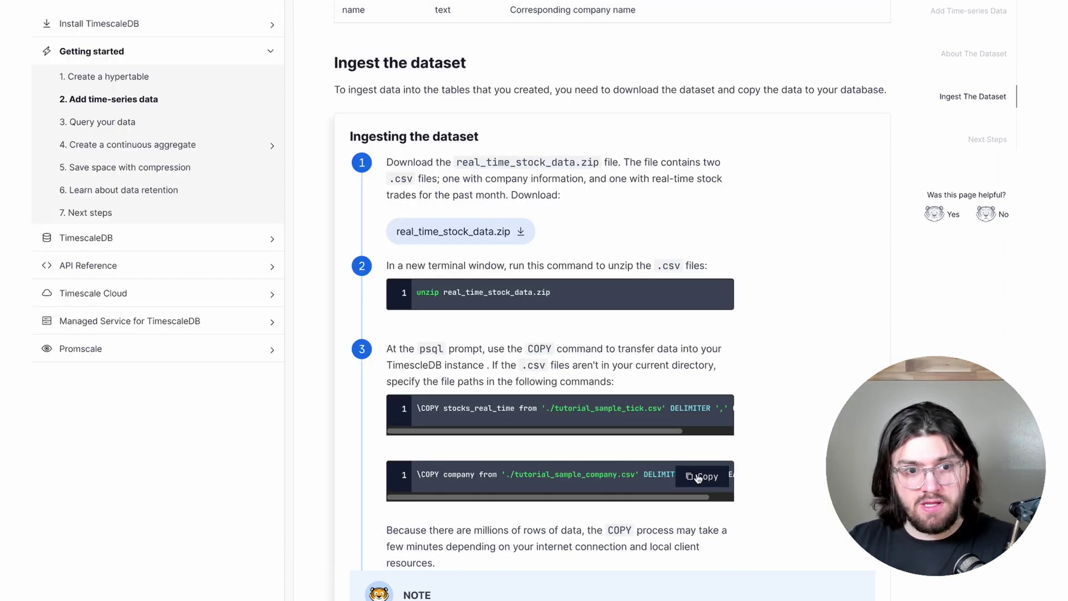
pyautogui.hotkey('alt', 'space')
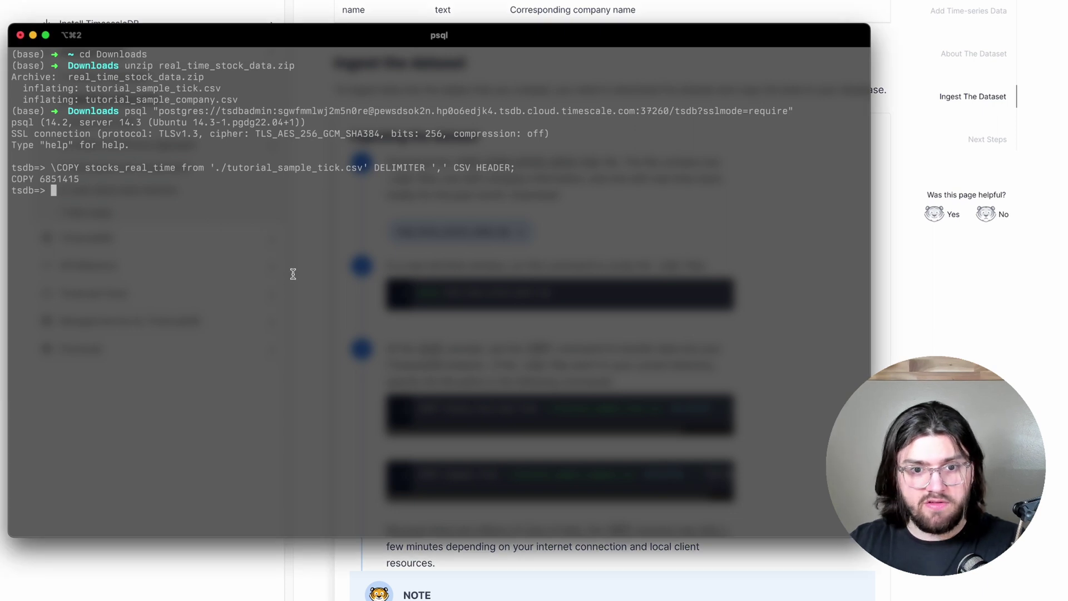
pyautogui.press('super+v')
pyautogui.press('Return')
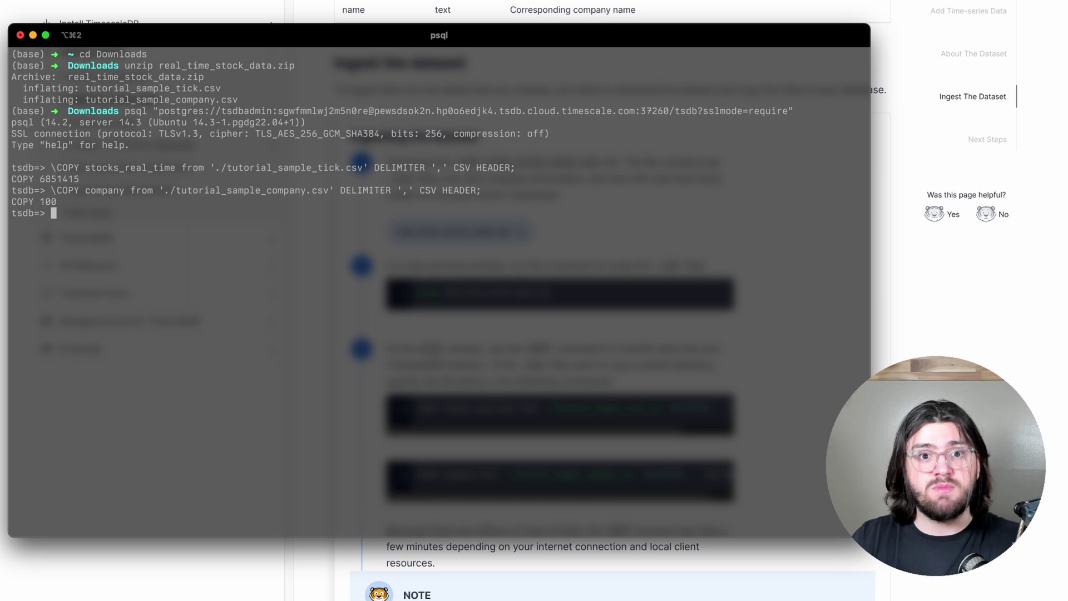
# - Run select count(*) from stocks_real_time; to confirm 6851415 rows
pyautogui.write('select ')
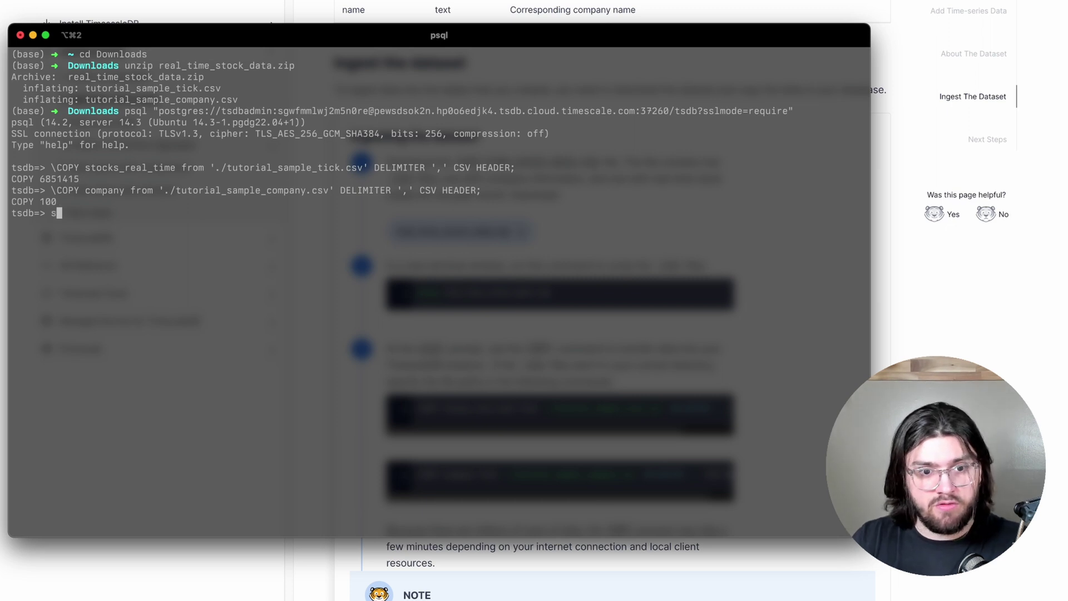
pyautogui.write('count(*(')
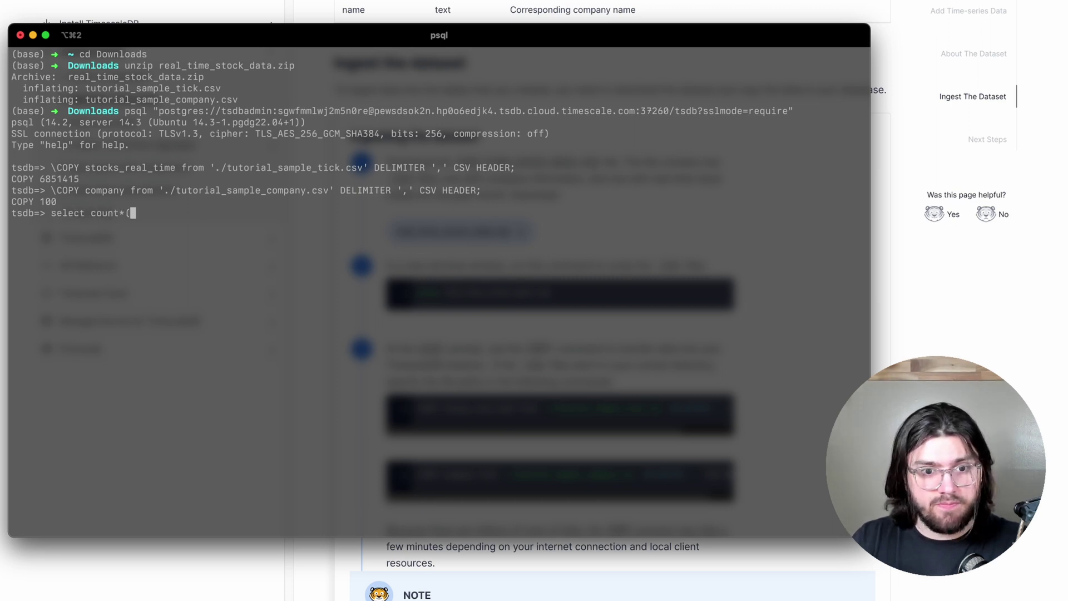
pyautogui.press('BackSpace')
pyautogui.write(') from stocks')
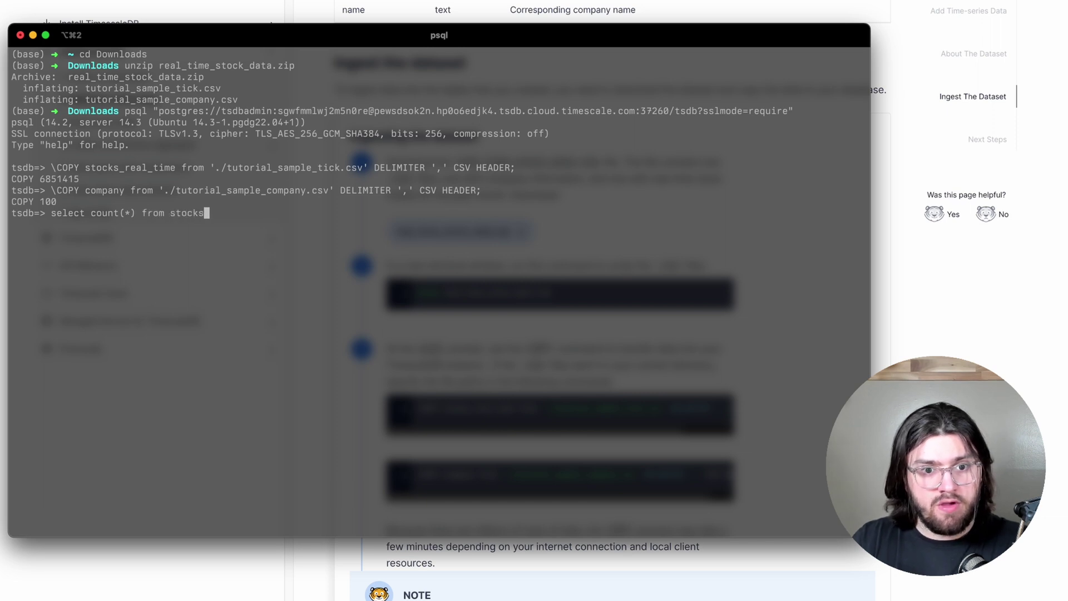
pyautogui.write('_real_time')
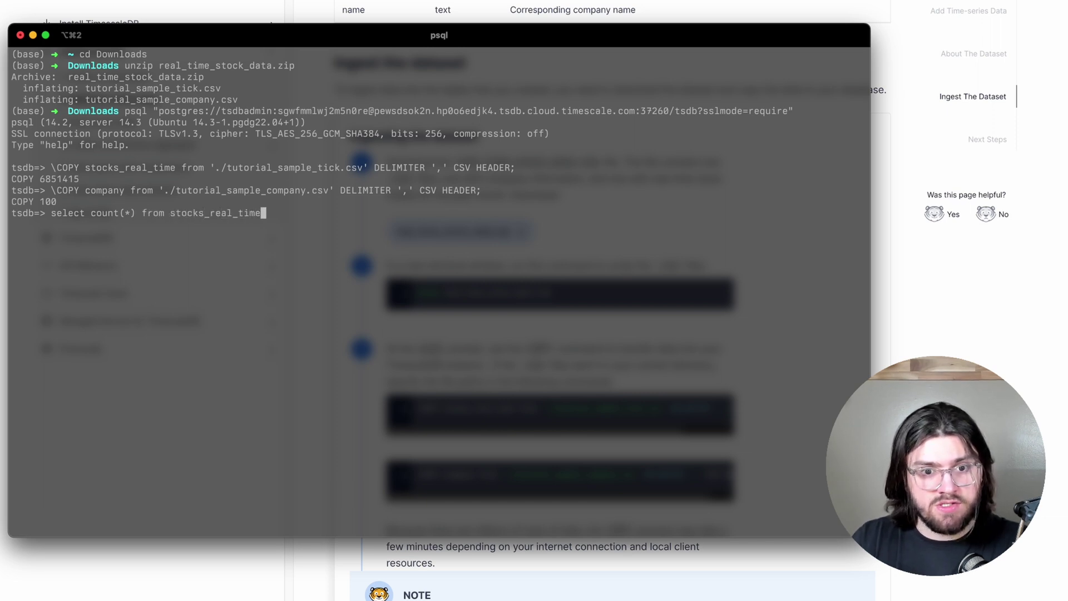
pyautogui.write(';')
pyautogui.press('Return')
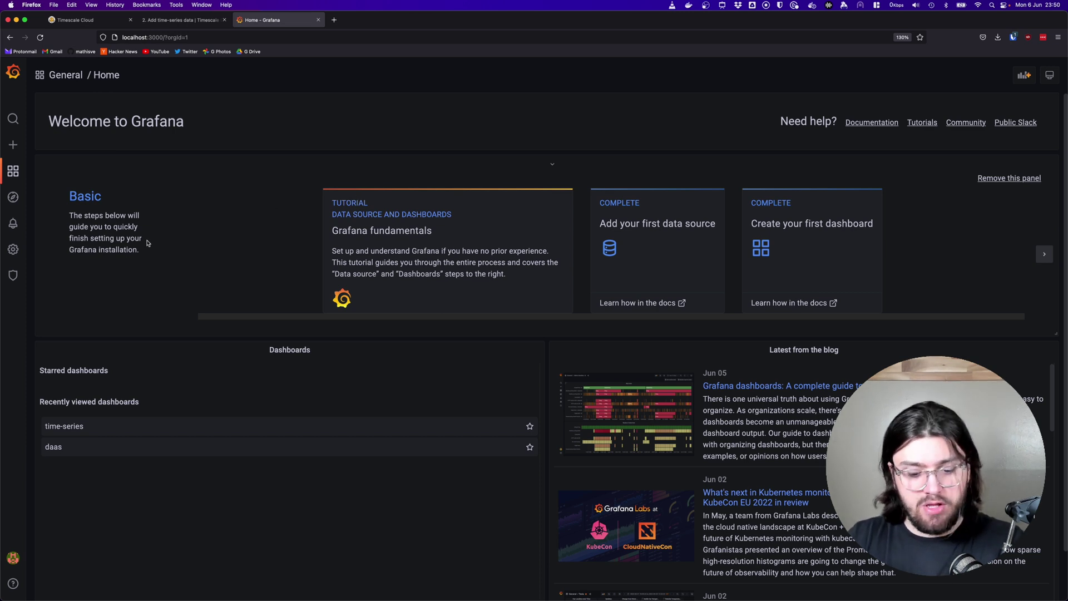
# - Open Data sources from the Configuration menu and begin adding a data source, scrolling to SQL
pyautogui.press('super+shift+a')
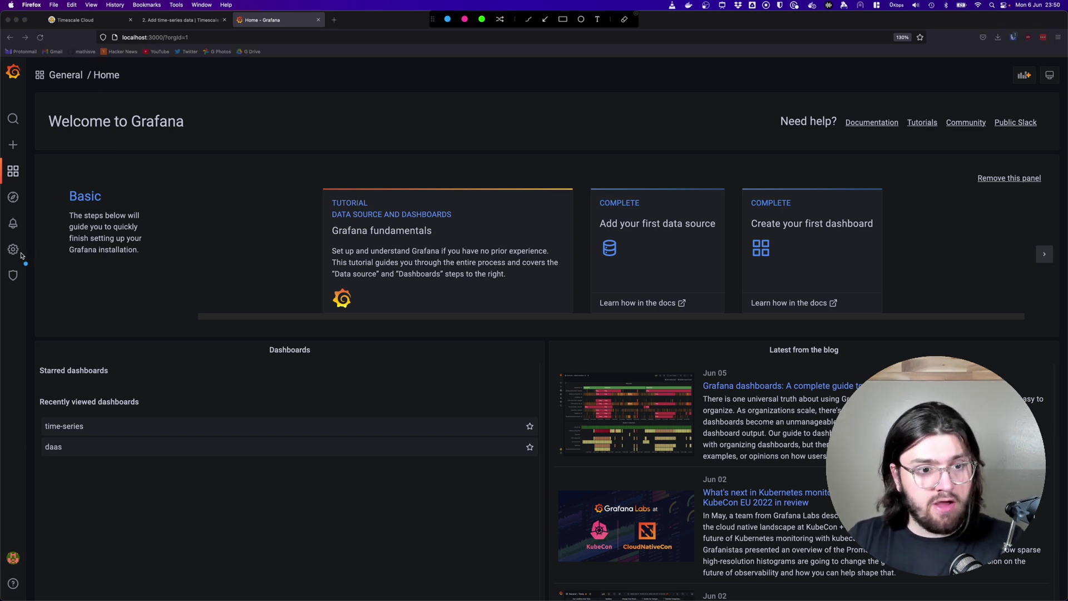
pyautogui.moveTo(29, 252)
pyautogui.mouseDown()
pyautogui.moveTo(3, 249)
pyautogui.moveTo(19, 240)
pyautogui.mouseUp()
pyautogui.press('Escape')
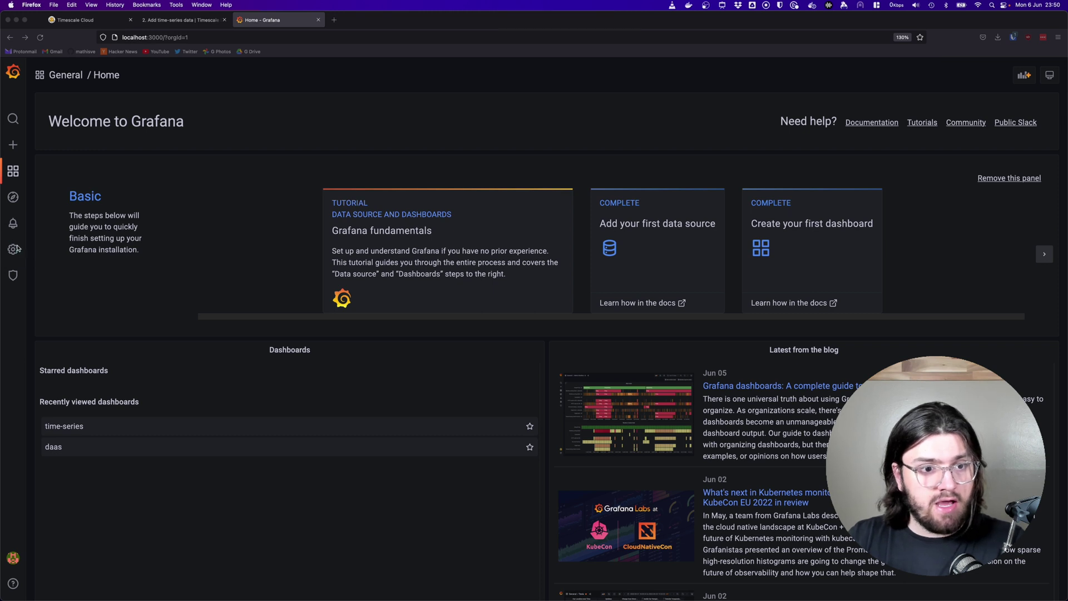
pyautogui.moveTo(13, 249)
pyautogui.click(55, 271)
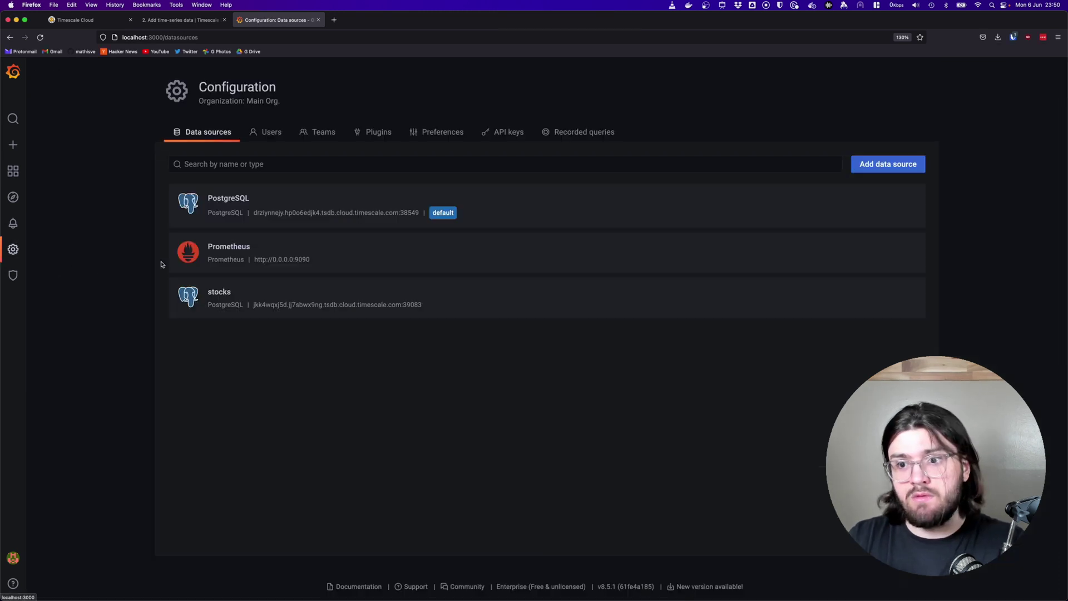
pyautogui.click(887, 163)
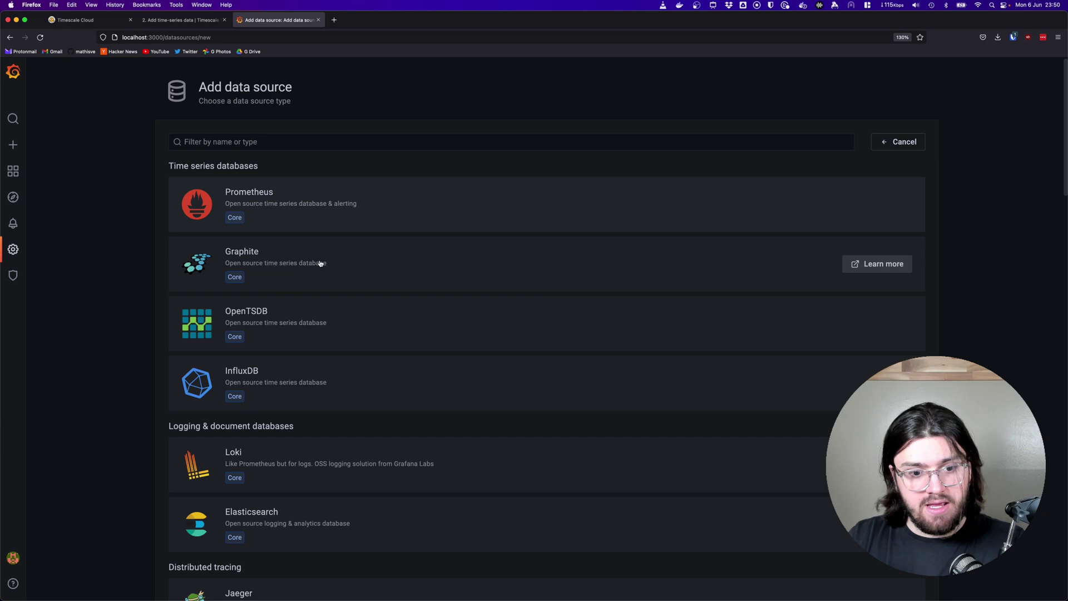
pyautogui.scroll(-1, 331, 319)
pyautogui.scroll(-6, 331, 318)
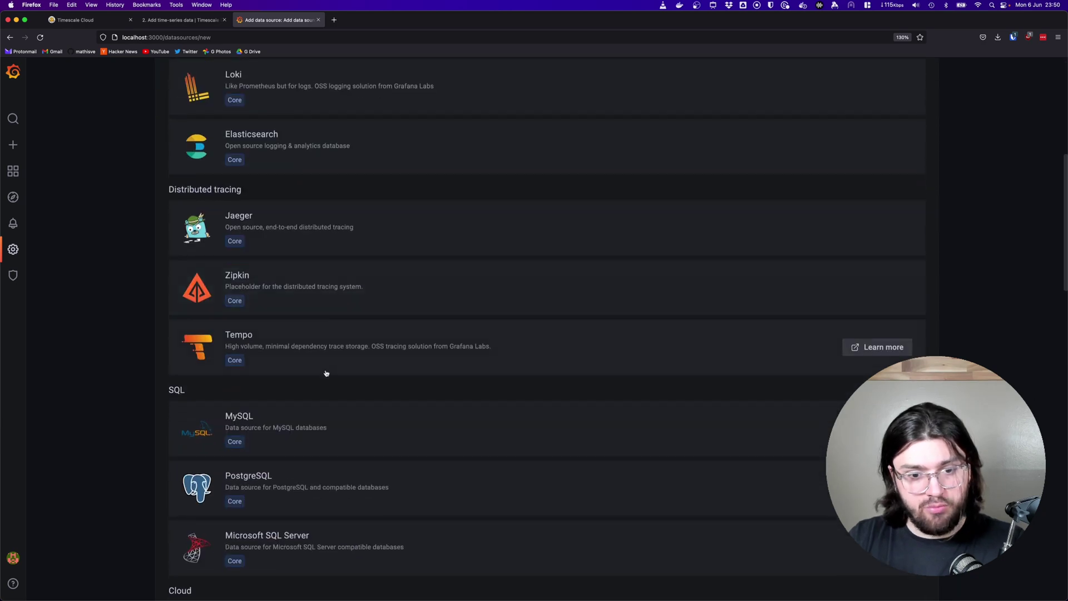
# - Add a PostgreSQL data source and rename it from PostgreSQL-1 to stocks-dataset
pyautogui.click(615, 488)
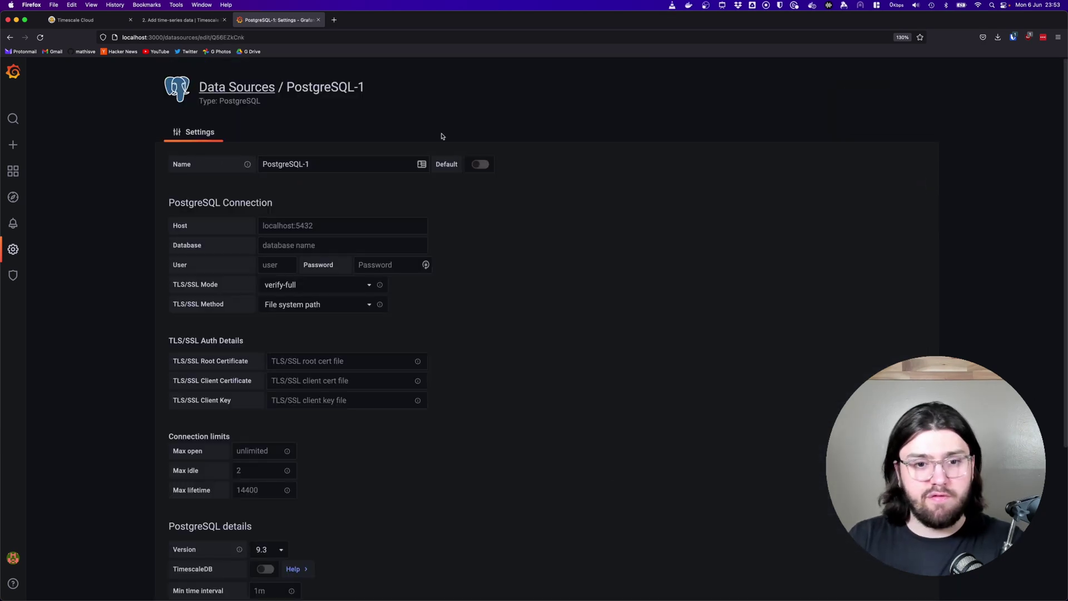
pyautogui.moveTo(366, 163); pyautogui.dragTo(265, 154)
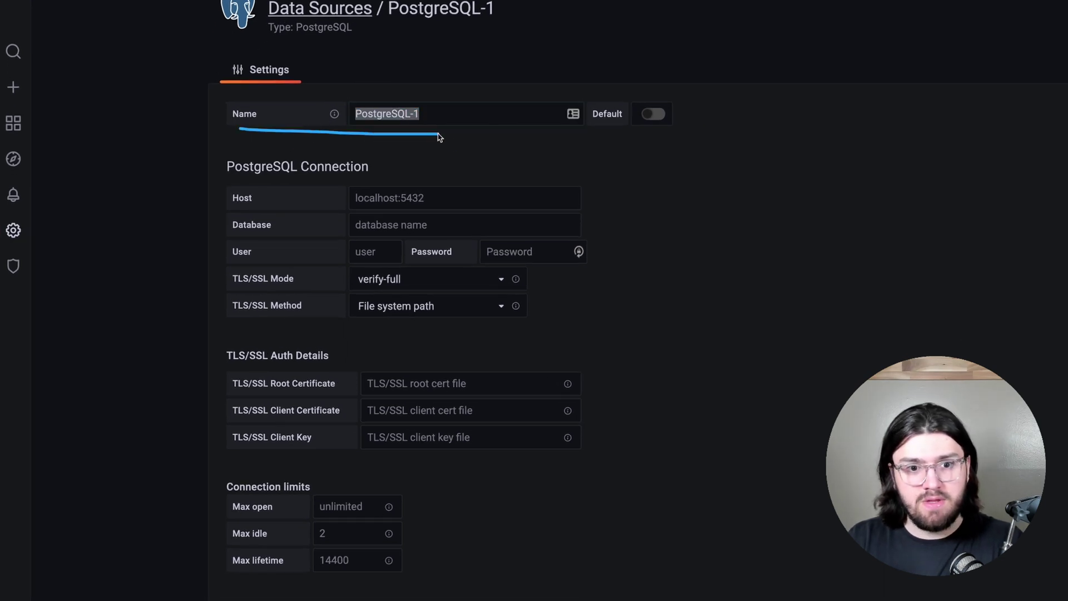
pyautogui.click(445, 113)
pyautogui.moveTo(446, 113); pyautogui.dragTo(281, 105)
pyautogui.press('BackSpace')
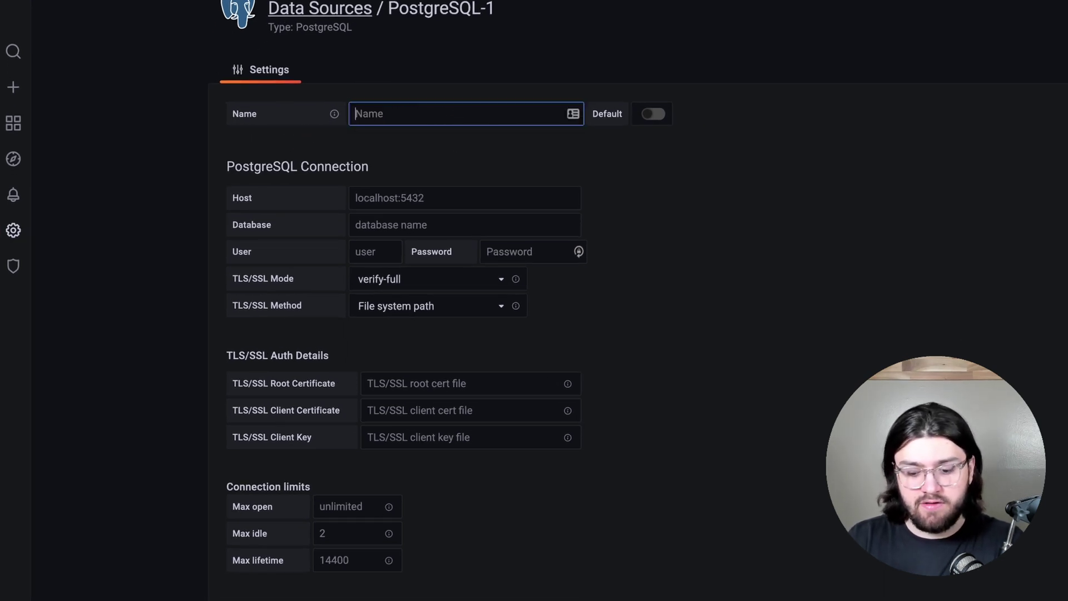
pyautogui.write('stocks-dataset')
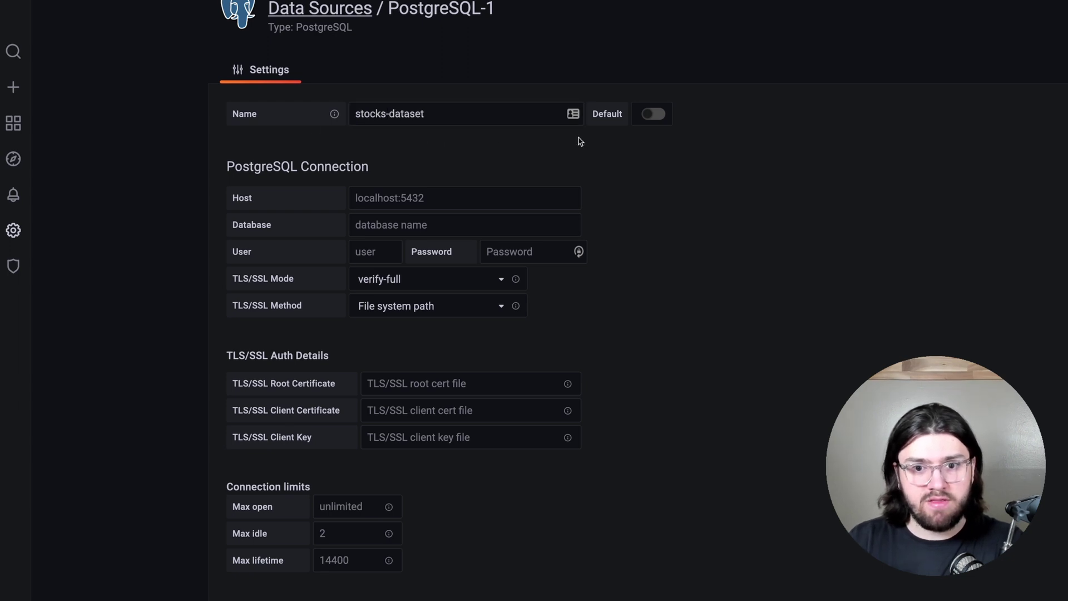
# - Make stocks-dataset the default data source
pyautogui.click(650, 117)
pyautogui.scroll(-1, 347, 156)
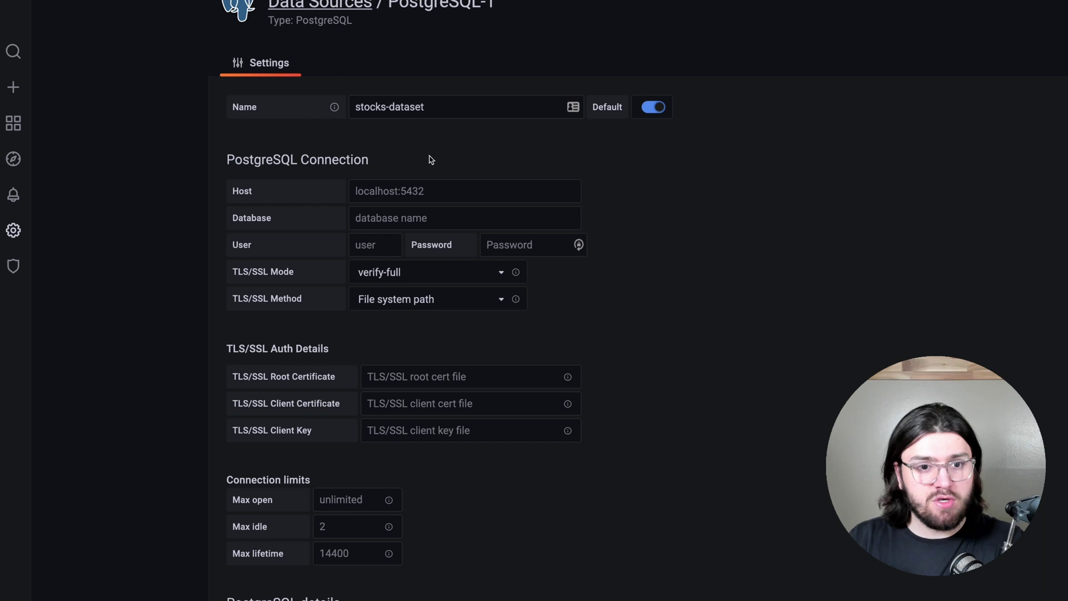
pyautogui.moveTo(376, 161)
pyautogui.mouseDown()
pyautogui.moveTo(244, 164)
pyautogui.moveTo(229, 147)
pyautogui.moveTo(185, 240)
pyautogui.moveTo(226, 303)
pyautogui.mouseUp()
pyautogui.click(283, 172)
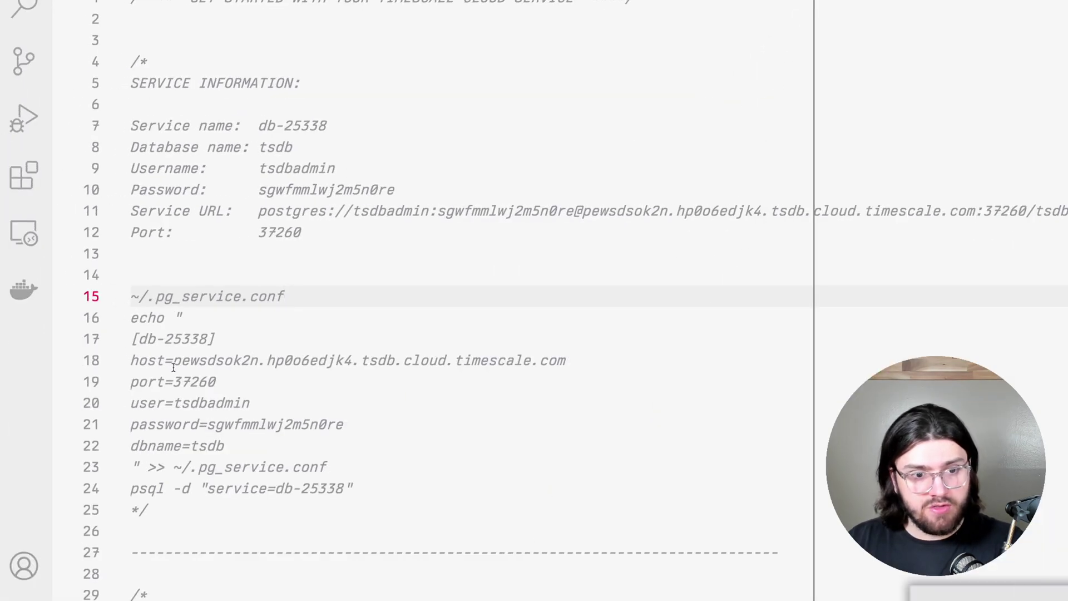
# - Fill Grafana's Host field with the service host and port 37260 from the VS Code notes
pyautogui.click(174, 361)
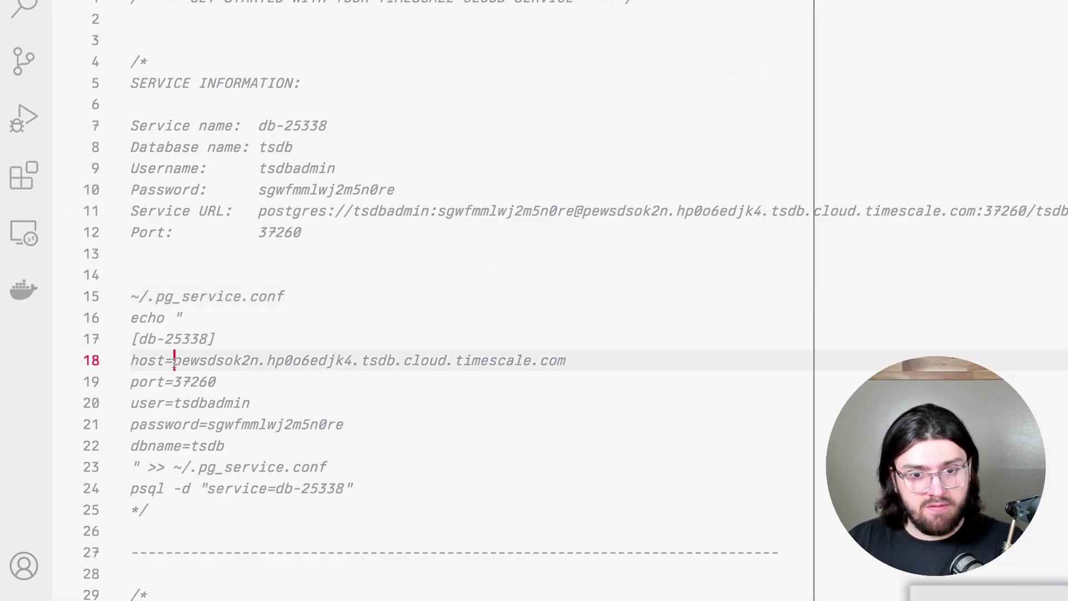
pyautogui.moveTo(174, 361); pyautogui.dragTo(567, 362)
pyautogui.rightClick(531, 359)
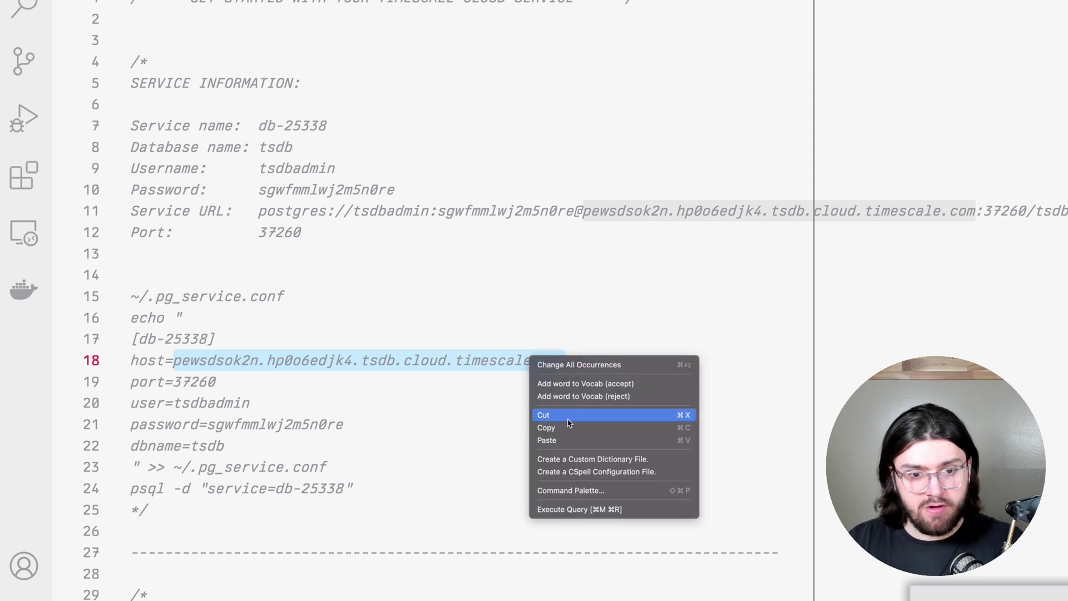
pyautogui.click(568, 426)
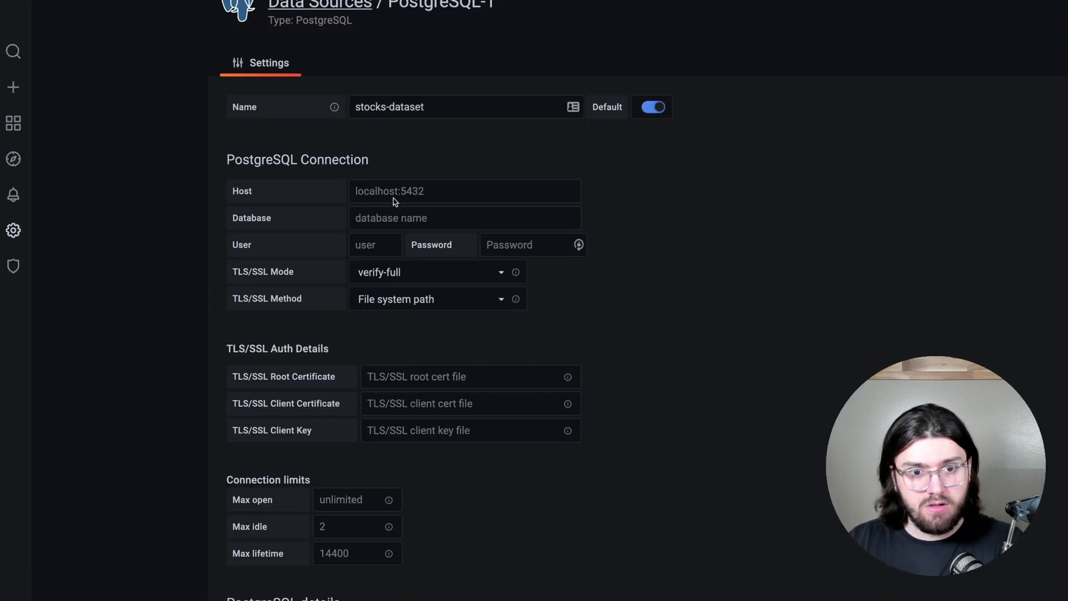
pyautogui.click(398, 193)
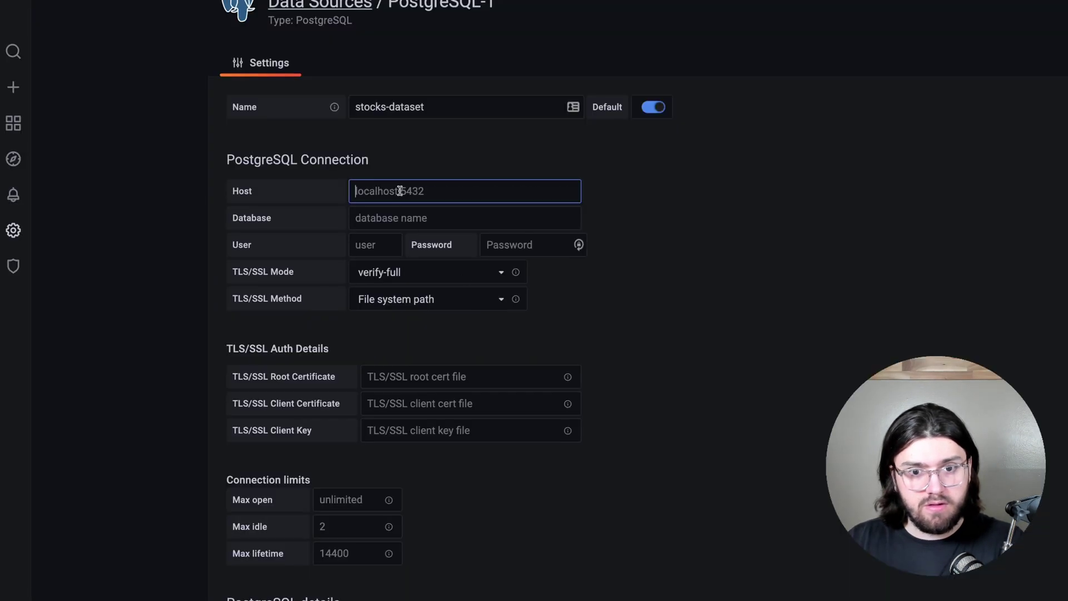
pyautogui.hotkey('ctrl', 'v')
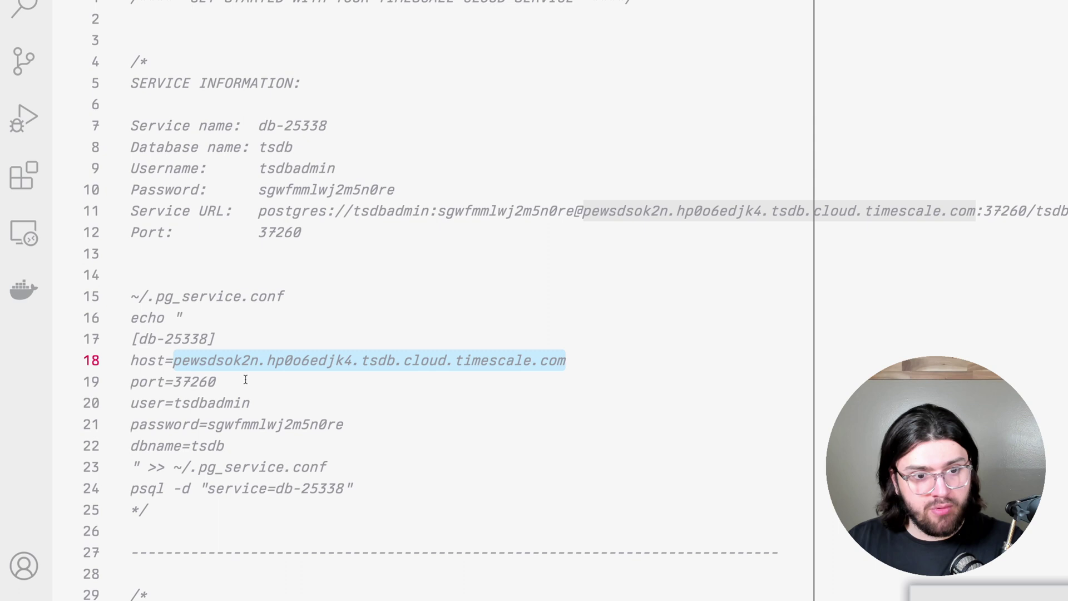
pyautogui.click(226, 384)
pyautogui.doubleClick(178, 381)
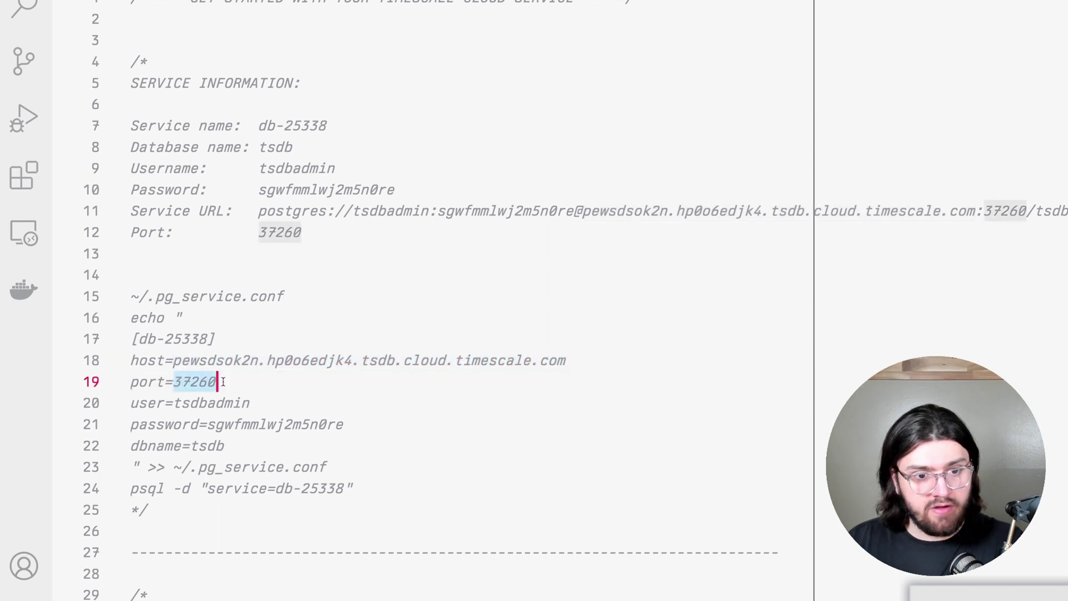
pyautogui.rightClick(198, 379)
pyautogui.click(239, 446)
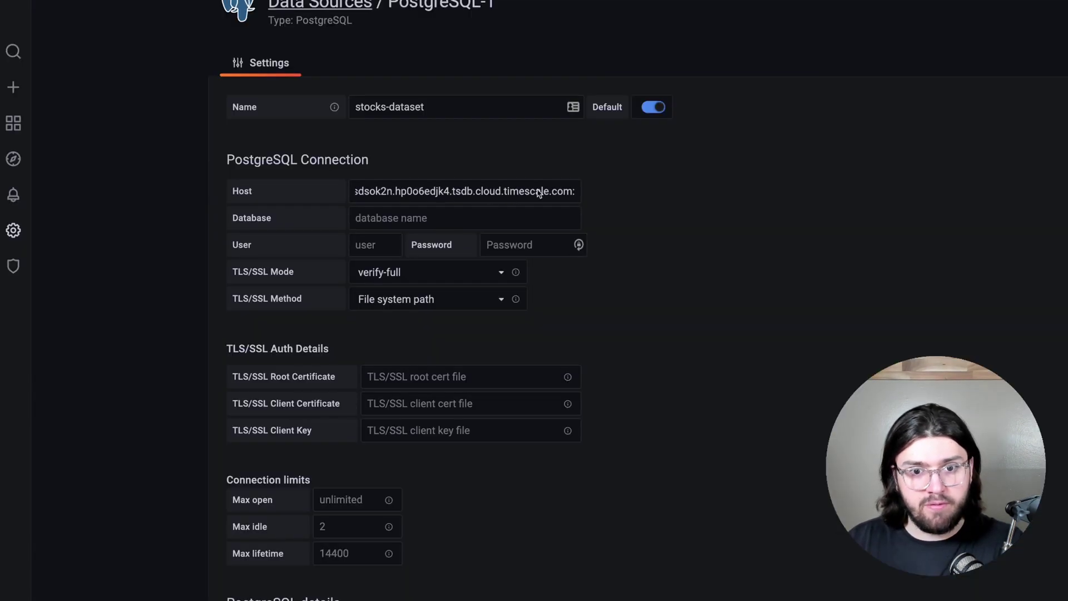
pyautogui.click(573, 192)
pyautogui.write(':')
pyautogui.hotkey('ctrl', 'v')
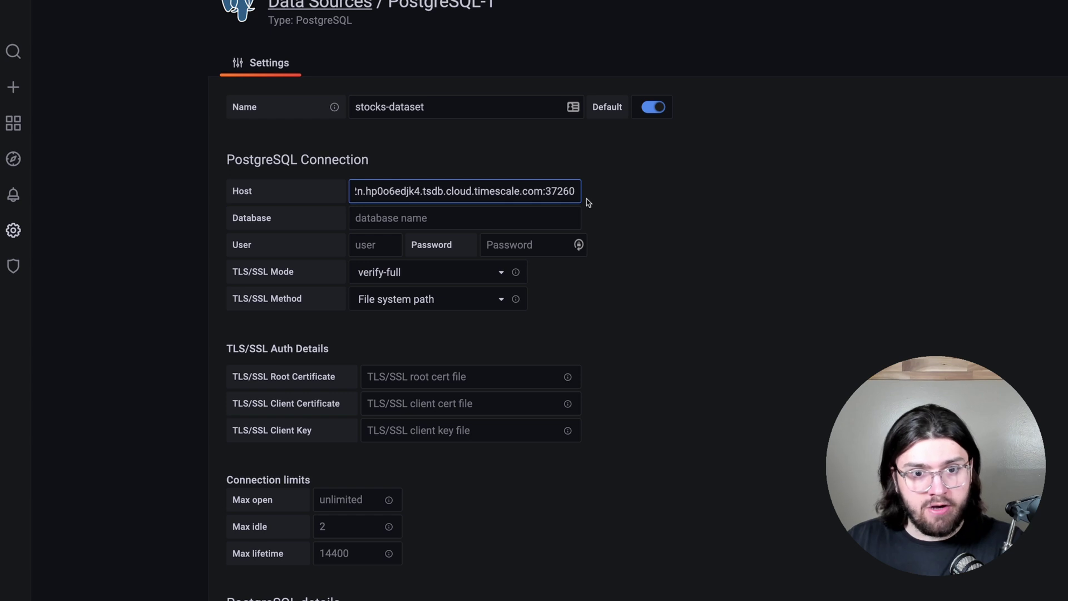
# - Fill Database with tsdb and User with the service user name from the notes
pyautogui.click(447, 224)
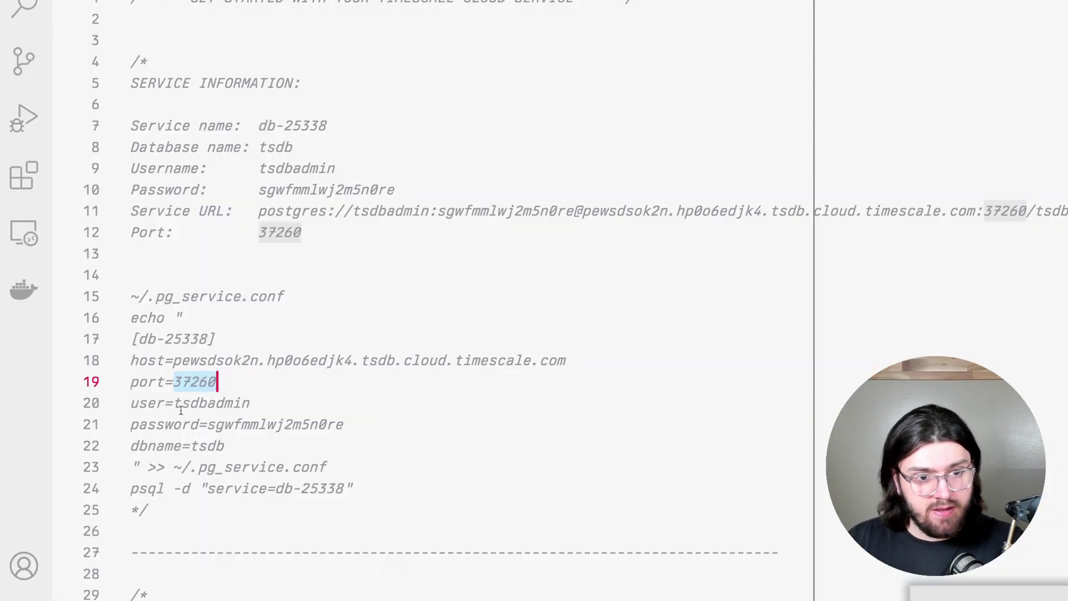
pyautogui.doubleClick(202, 445)
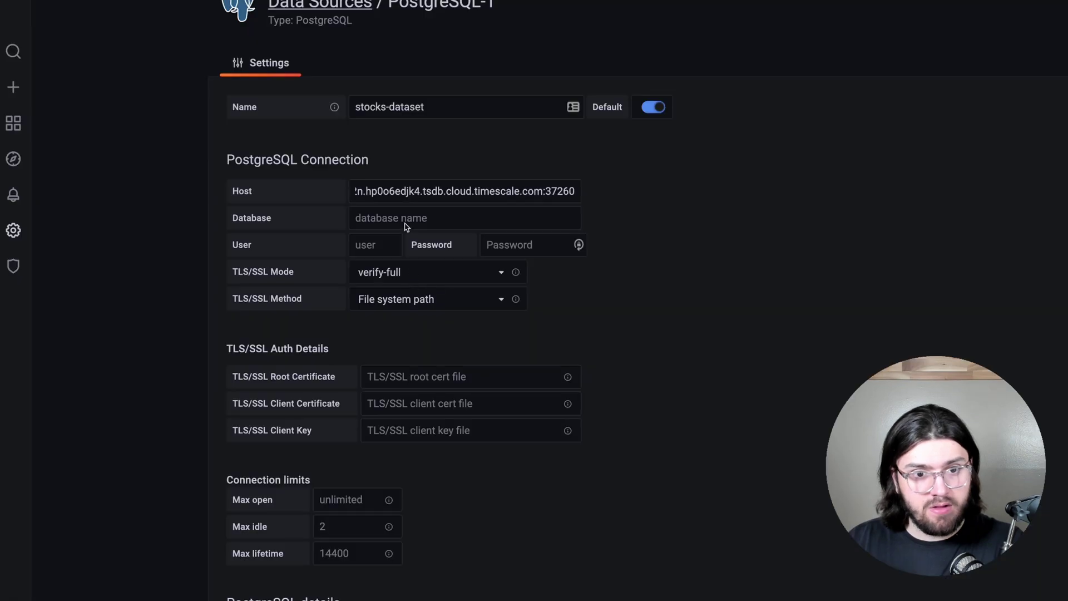
pyautogui.click(408, 217)
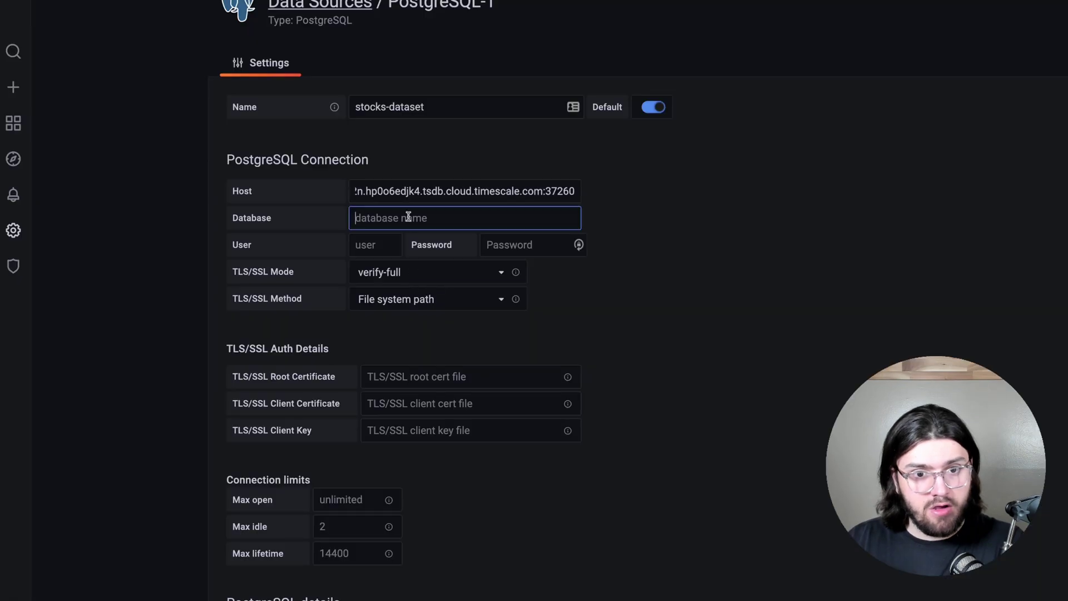
pyautogui.hotkey('ctrl', 'v')
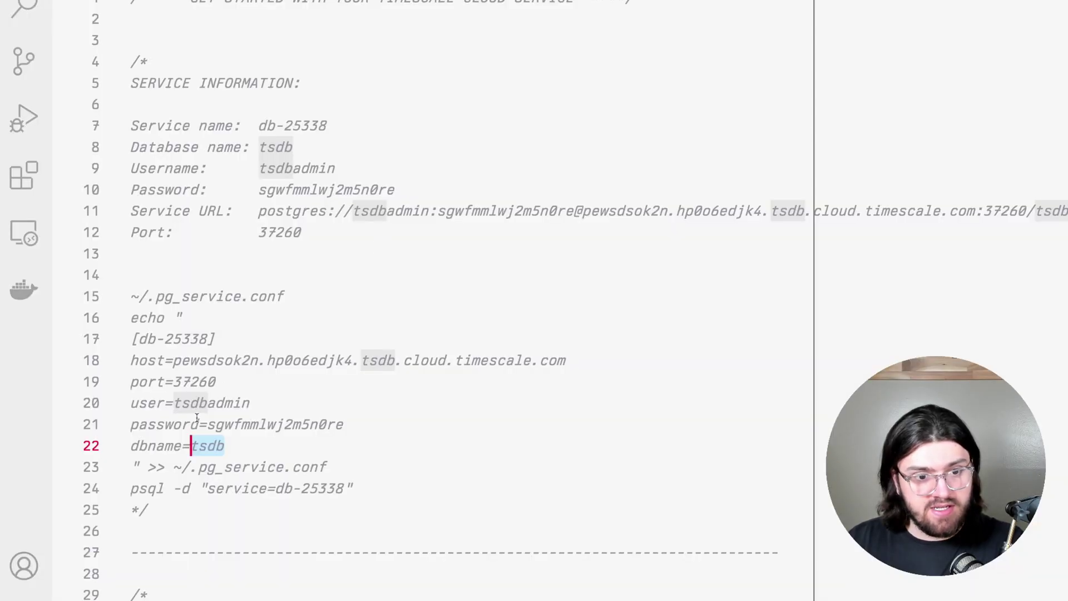
pyautogui.moveTo(175, 402); pyautogui.dragTo(266, 400)
pyautogui.hotkey('ctrl', 'c')
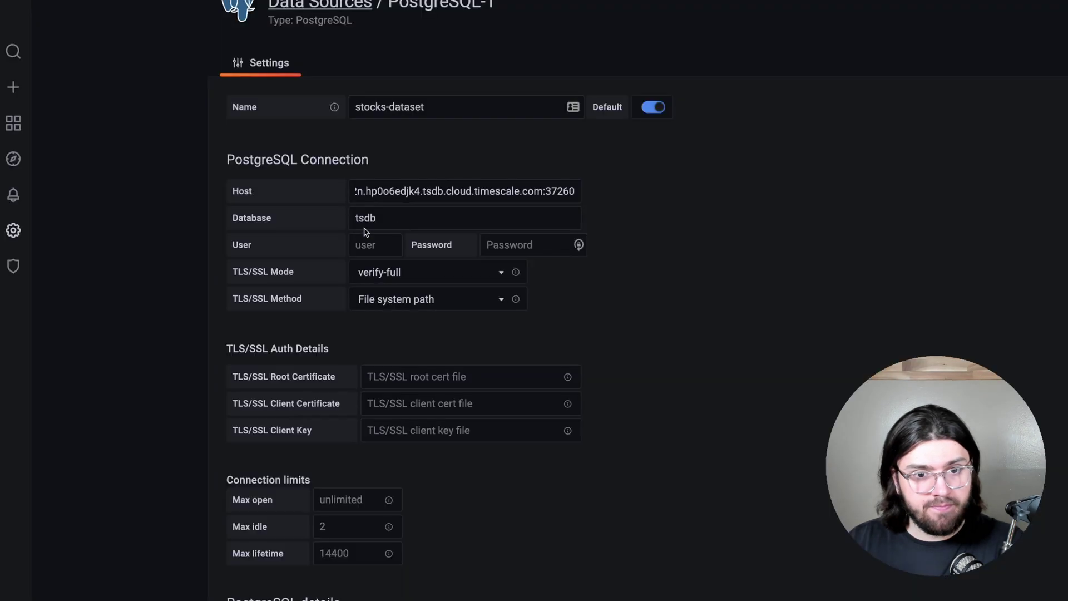
pyautogui.click(375, 244)
pyautogui.hotkey('ctrl', 'v')
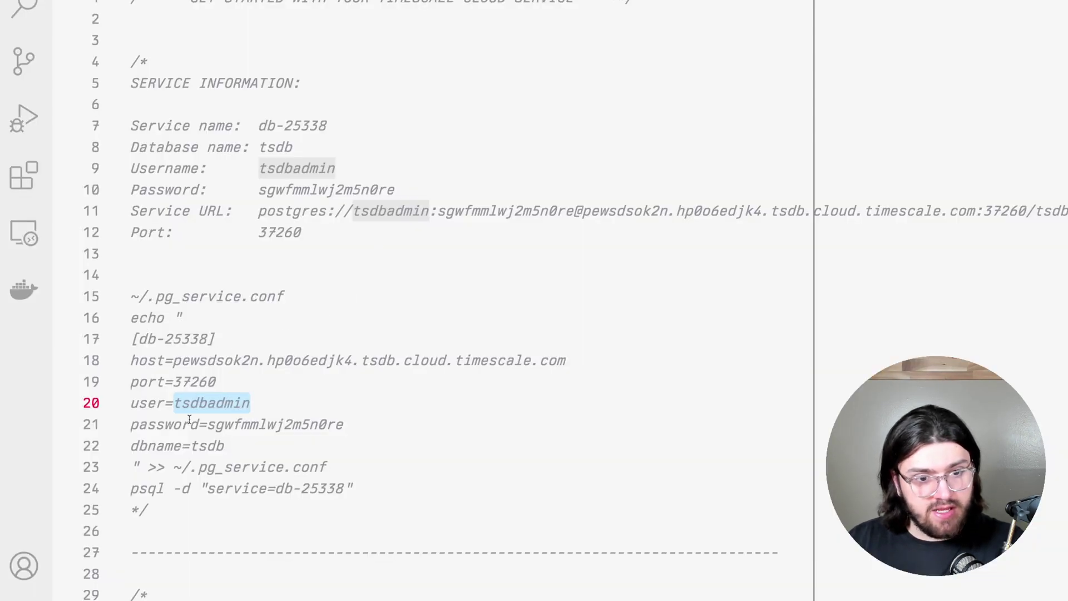
pyautogui.moveTo(208, 424); pyautogui.dragTo(241, 425)
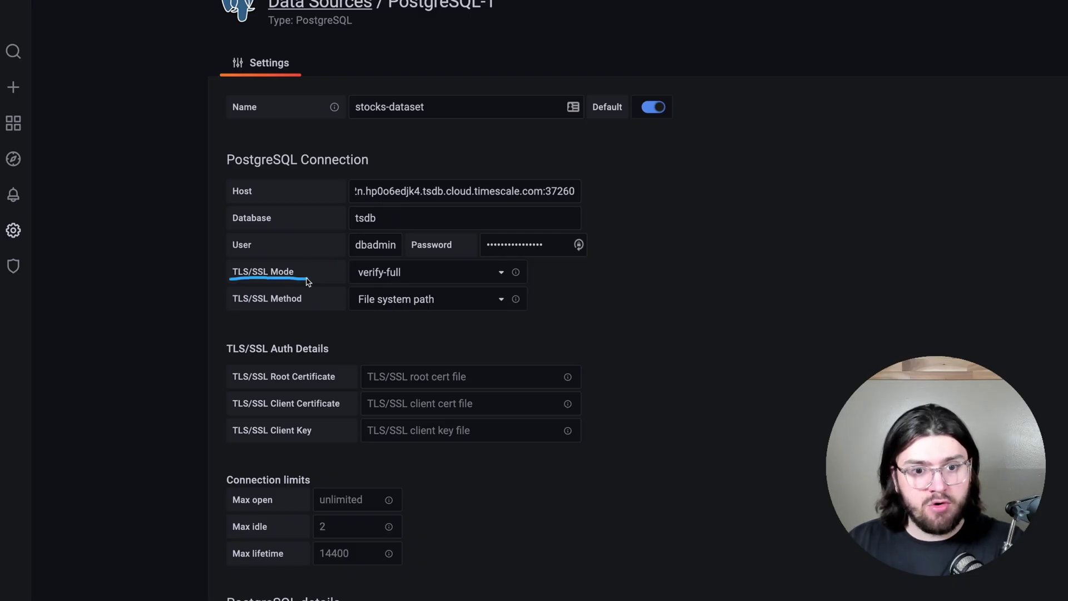
# - Set TLS/SSL mode to require, confirm 'Database Connection OK' for stocks-dataset, and start a new dashboard
pyautogui.click(402, 276)
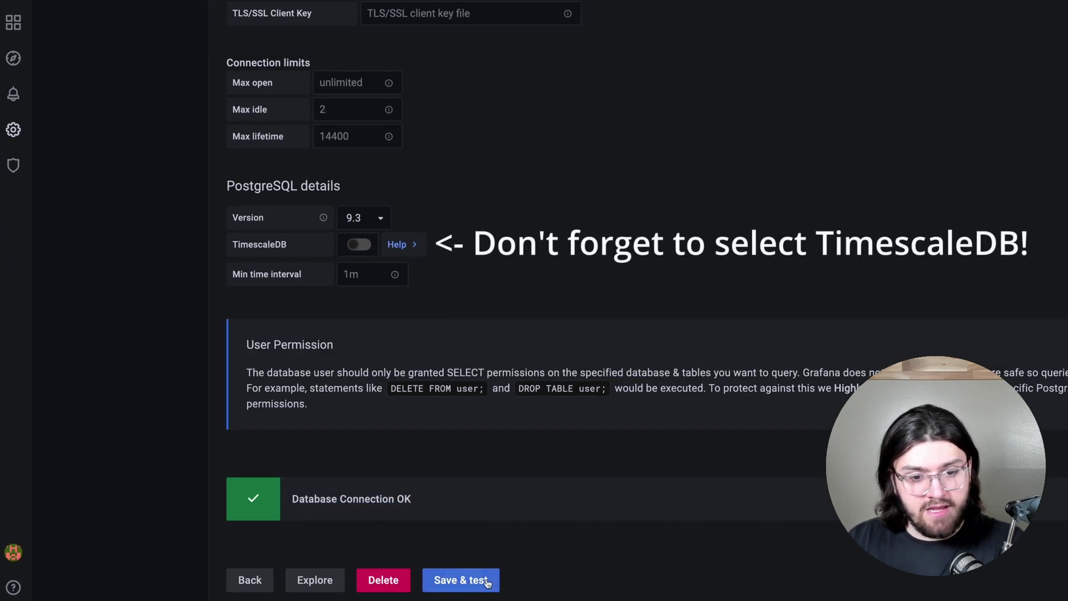
pyautogui.click(478, 581)
pyautogui.moveTo(295, 498); pyautogui.dragTo(429, 505)
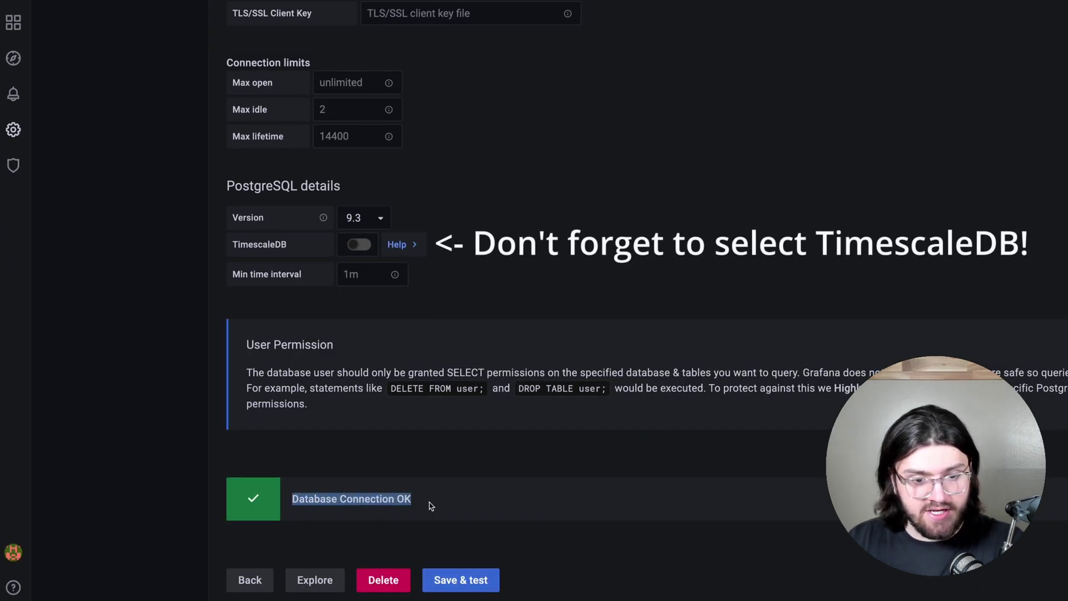
pyautogui.click(430, 505)
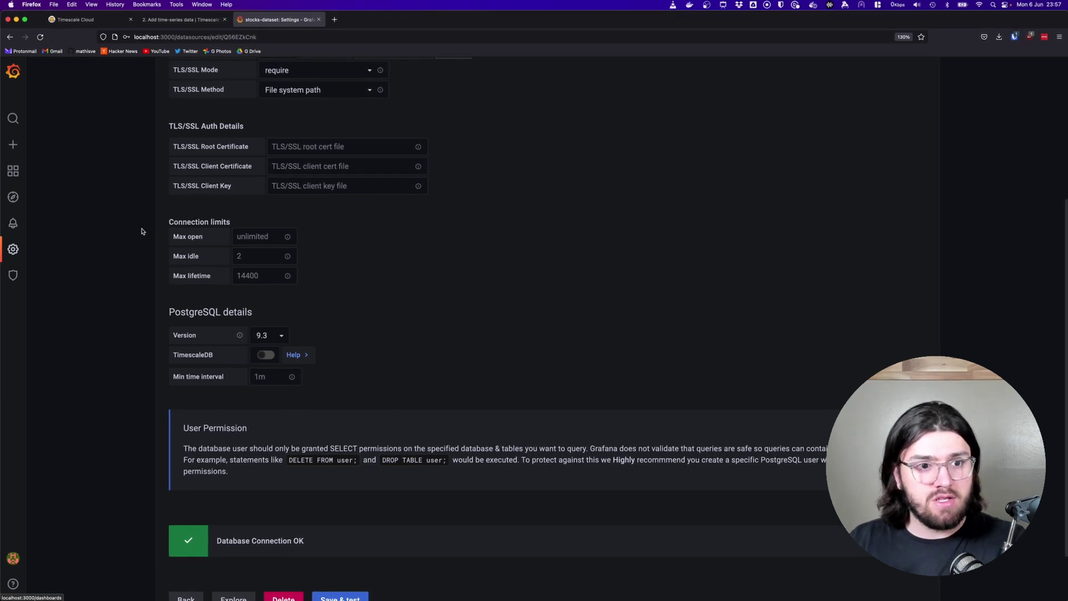
pyautogui.moveTo(15, 144)
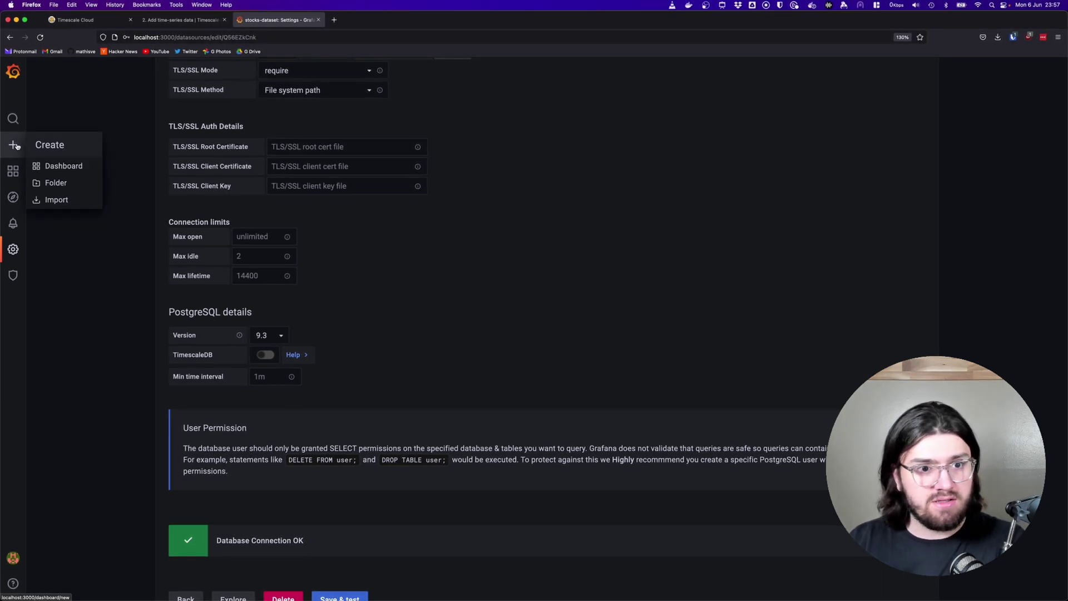
pyautogui.click(54, 166)
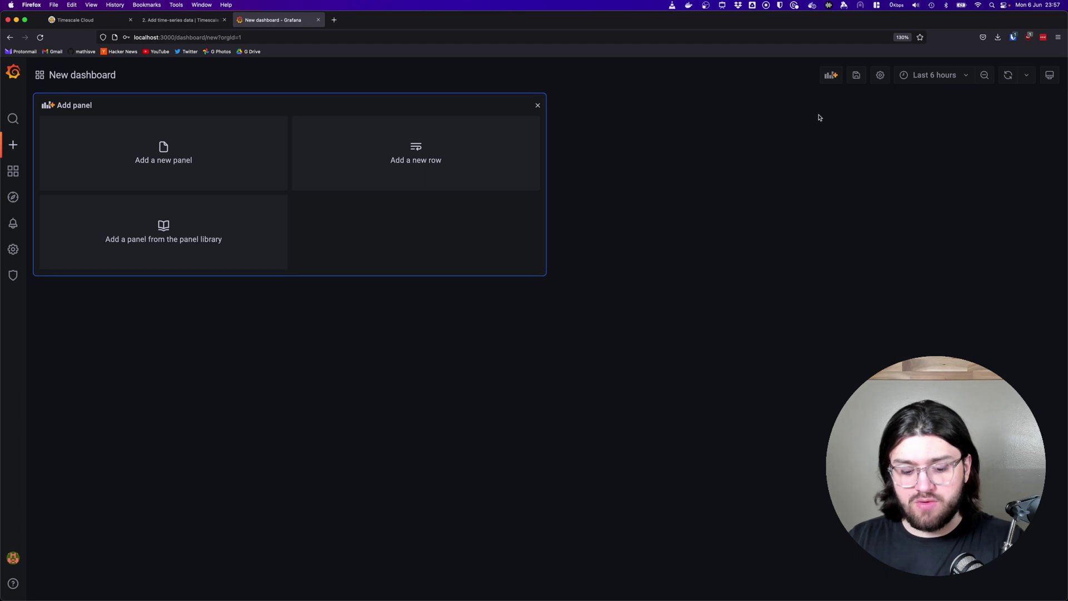
# - Add a new dashboard variable in settings and make its type Interval
pyautogui.click(880, 75)
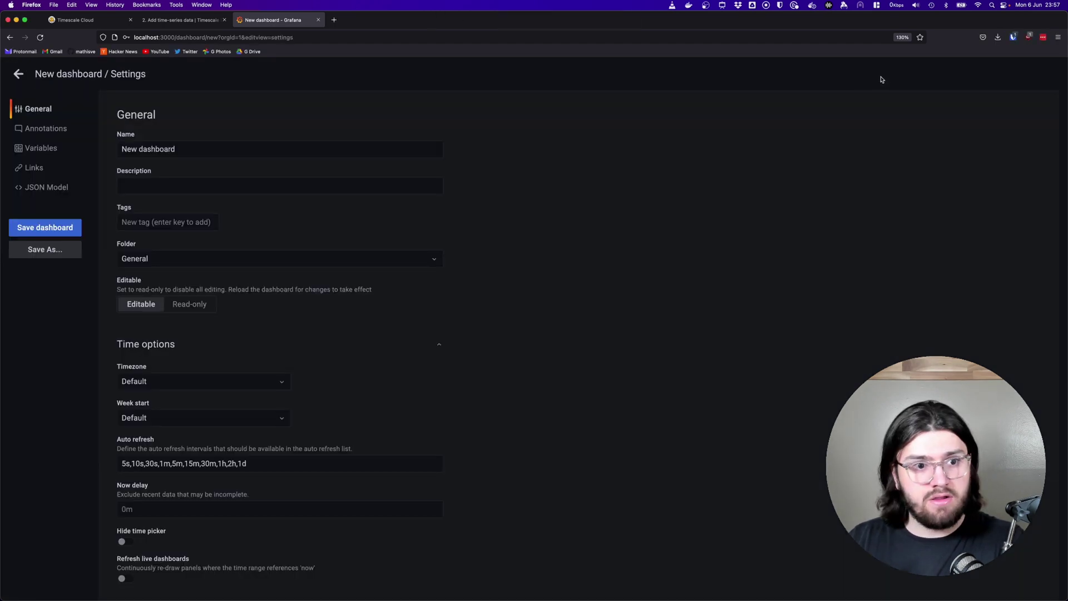
pyautogui.click(42, 150)
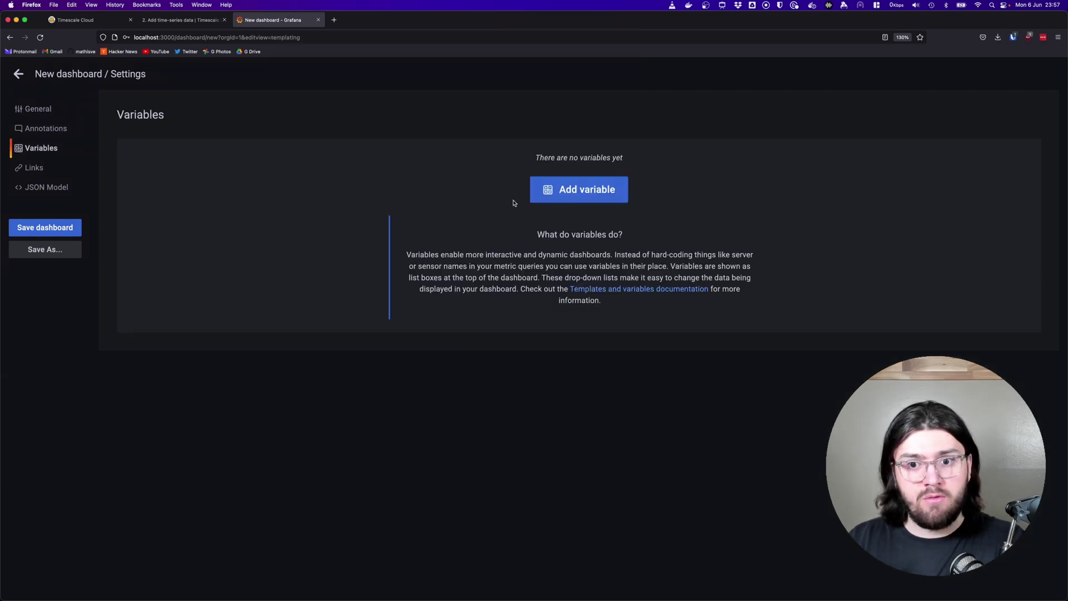
pyautogui.click(581, 191)
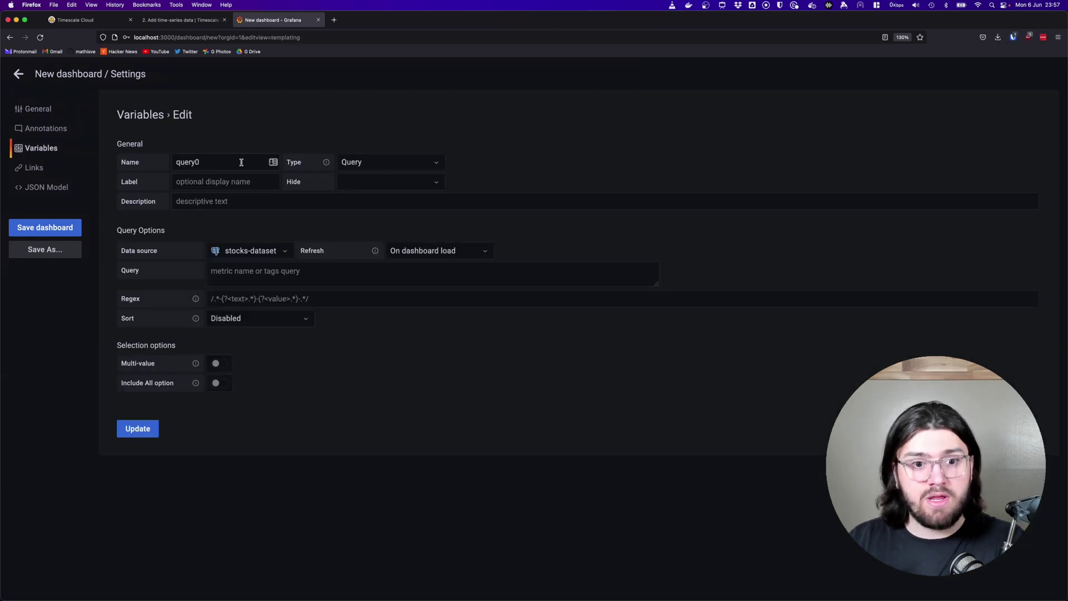
pyautogui.click(127, 160)
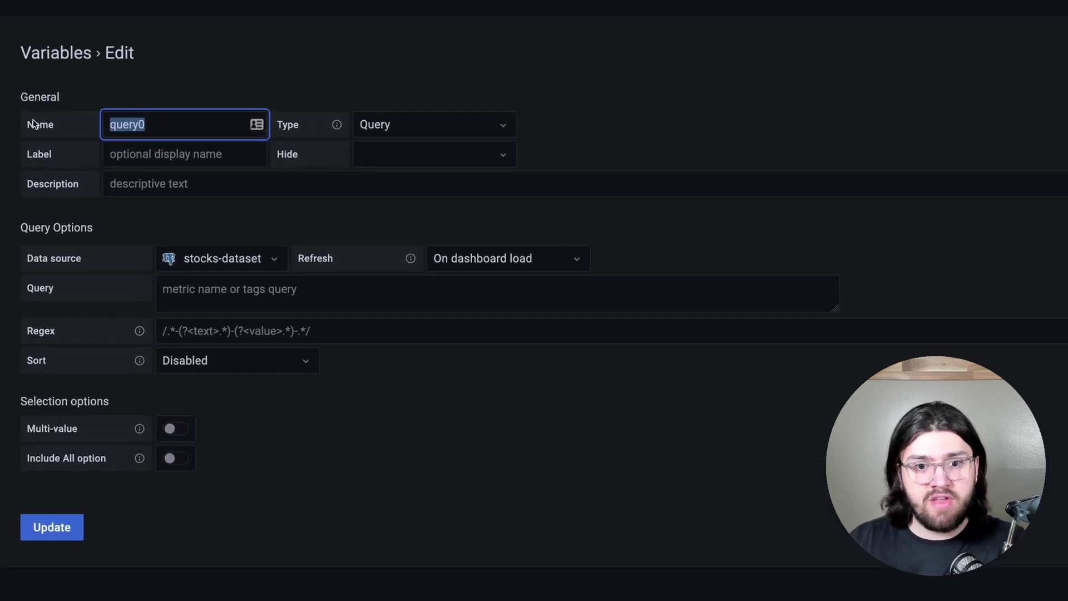
pyautogui.click(388, 140)
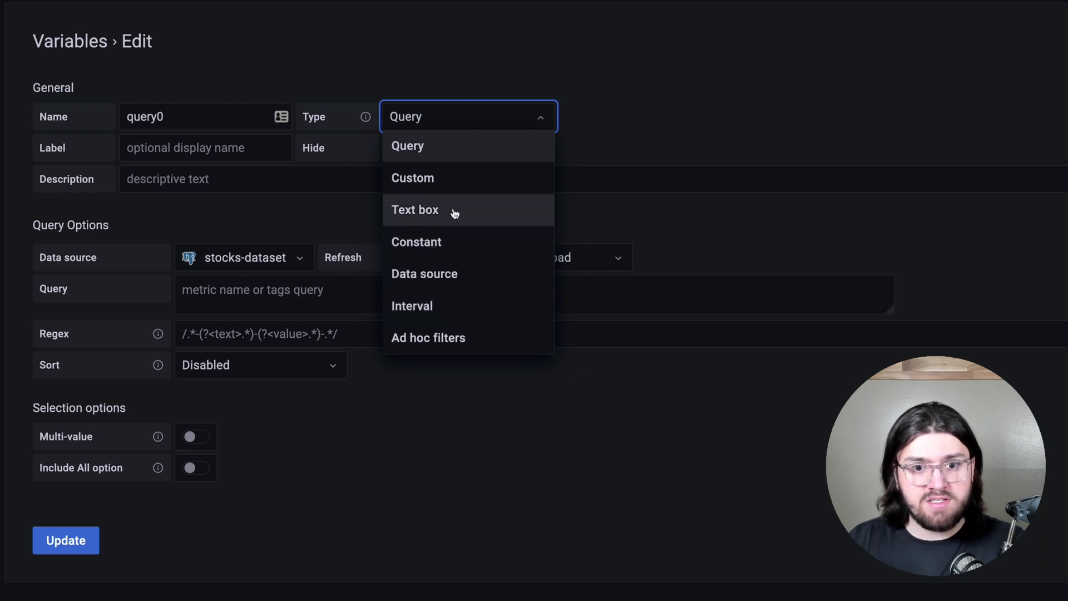
pyautogui.click(448, 306)
# - Name the variable bucket_interval and commit its values 1m, 10m, 30m, 1h, 6h, 12h, 1d, 7d, 14d, 30d
pyautogui.click(208, 112)
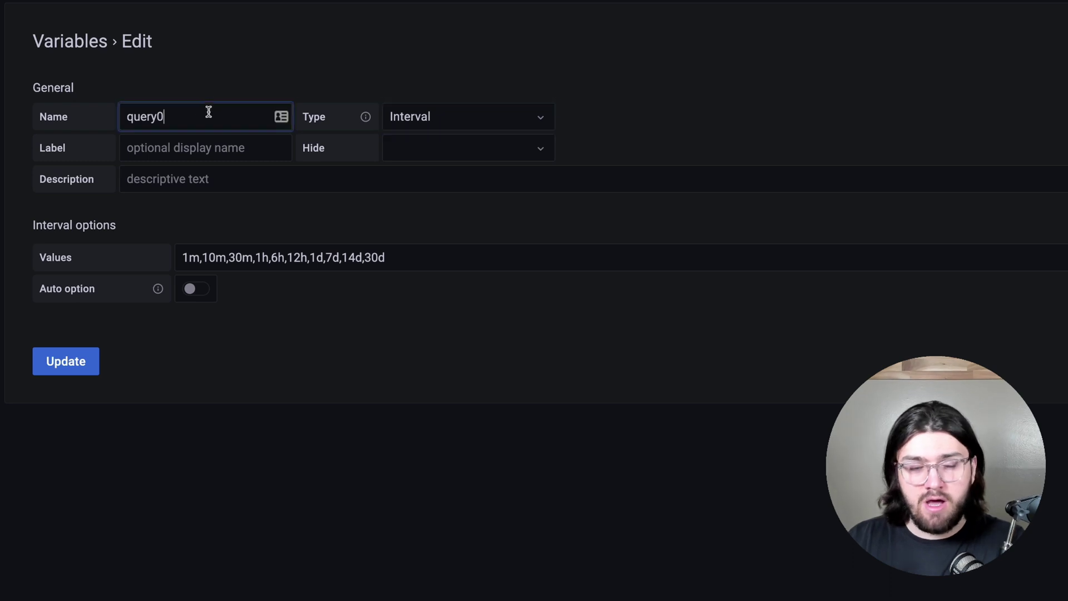
pyautogui.hotkey('ctrl', 'a')
pyautogui.press('BackSpace')
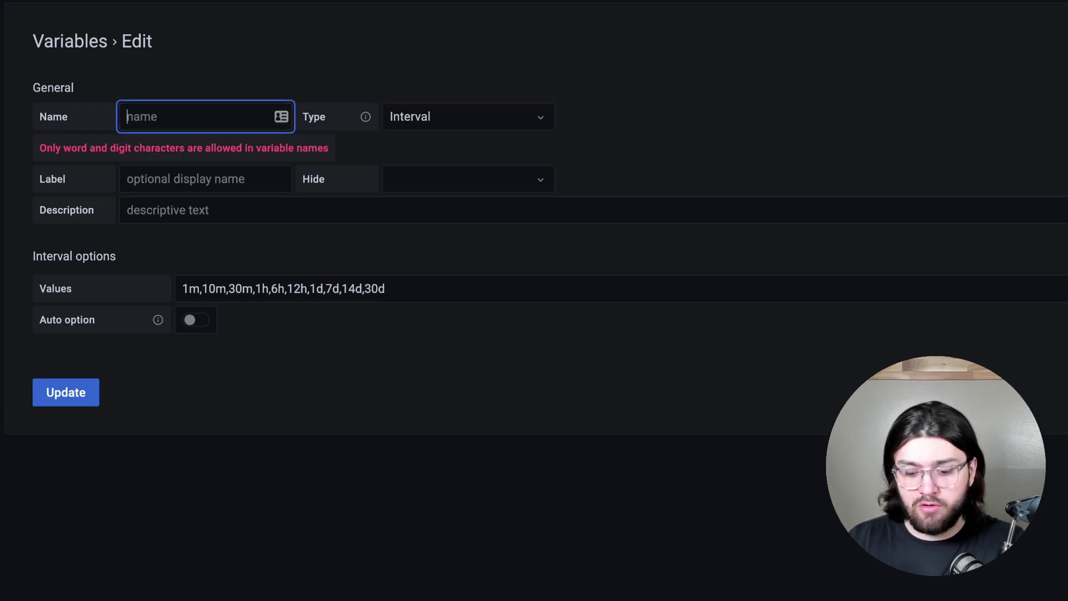
pyautogui.write('bucket_intera')
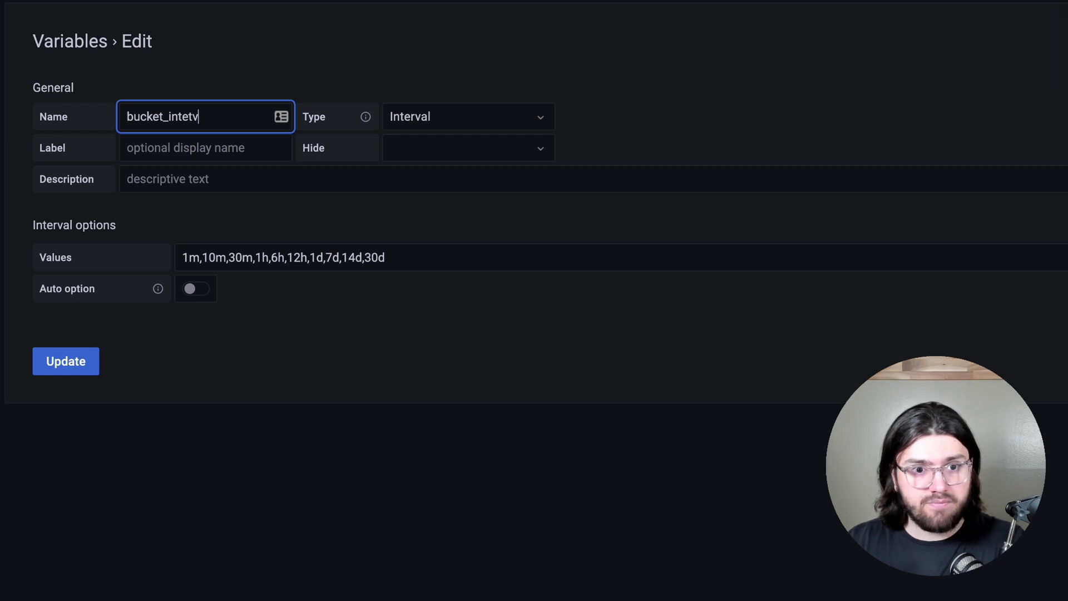
pyautogui.press('BackSpace')
pyautogui.write('erval')
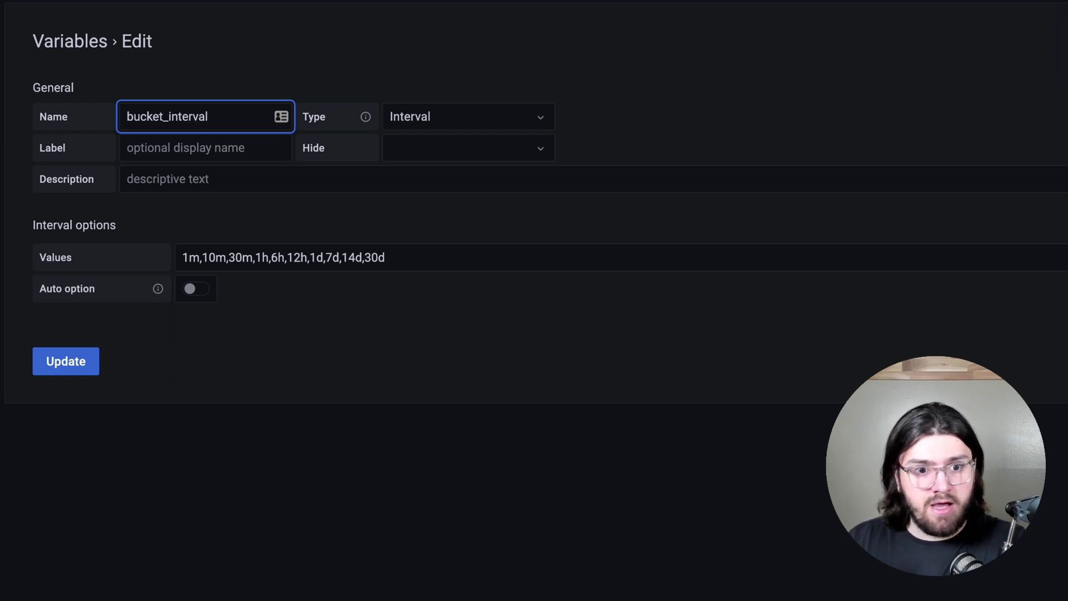
pyautogui.click(188, 260)
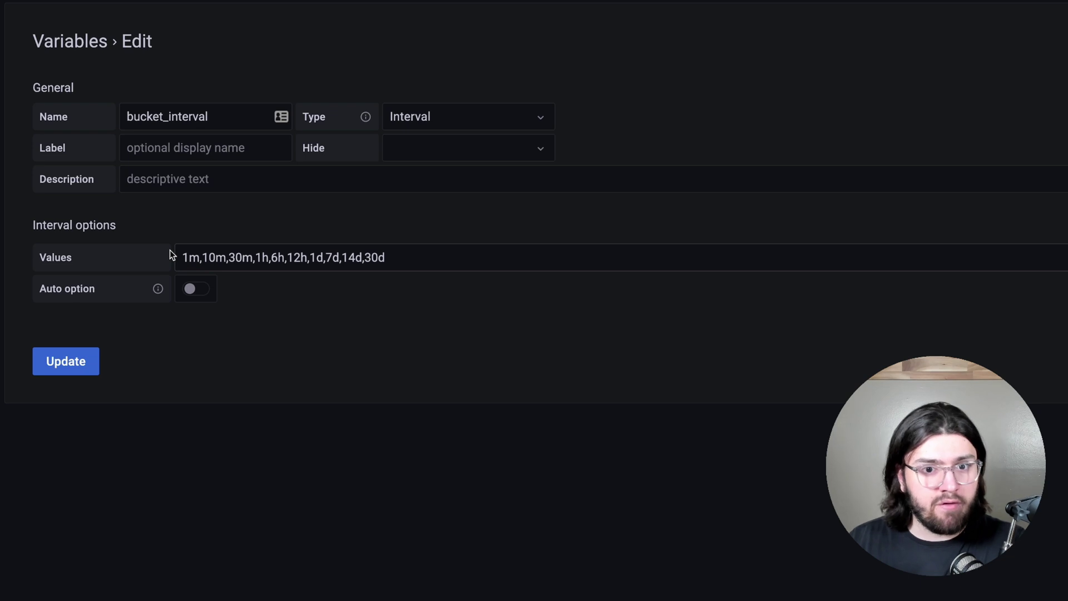
pyautogui.moveTo(184, 257); pyautogui.dragTo(389, 257)
pyautogui.click(427, 256)
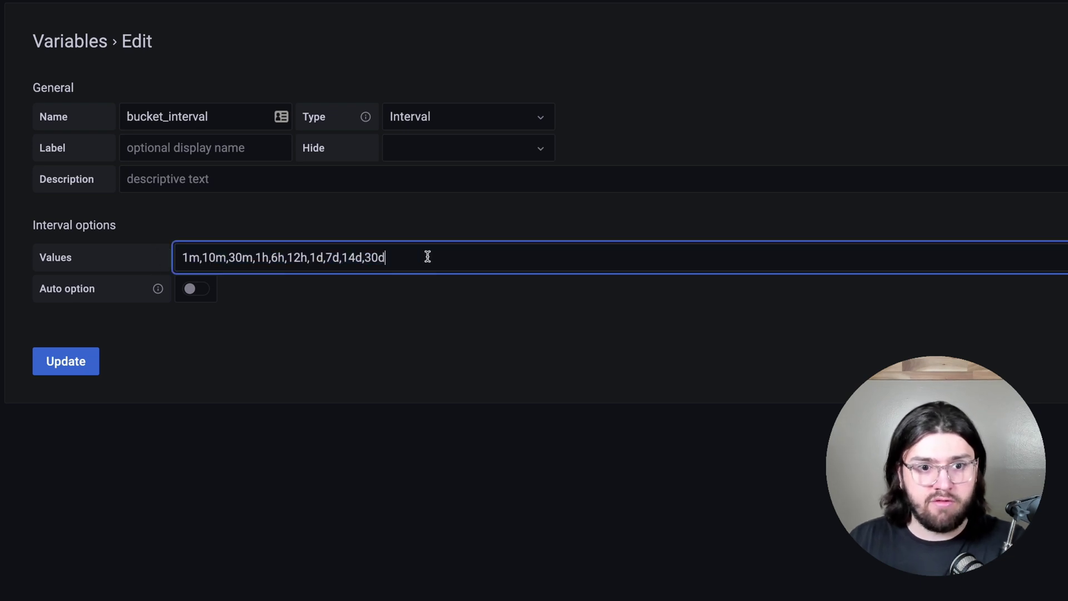
pyautogui.click(61, 361)
# - Save bucket_interval and make the next new variable a Text box
pyautogui.click(68, 422)
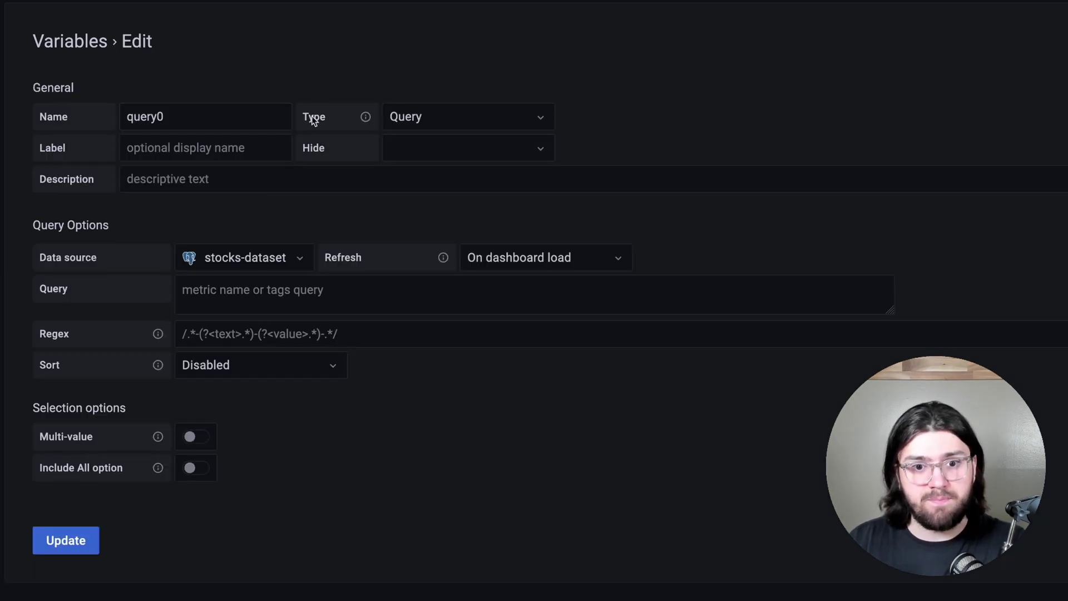
pyautogui.click(453, 116)
pyautogui.click(435, 214)
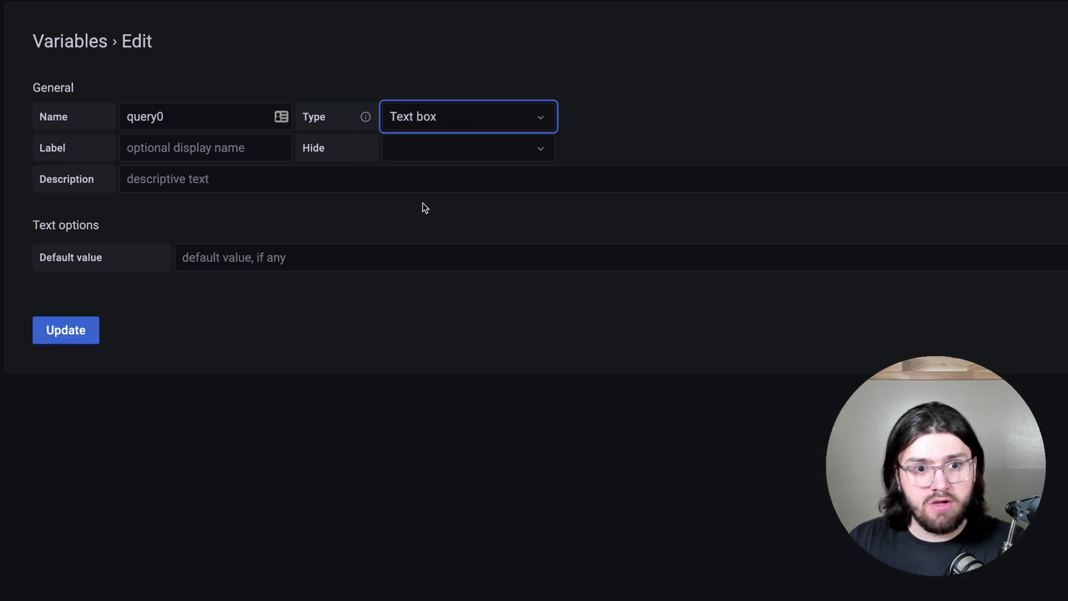
# - Rename the Text box variable from query0 to symbol, save it, and reopen it for editing
pyautogui.doubleClick(196, 118)
pyautogui.press('BackSpace')
pyautogui.write('symbol')
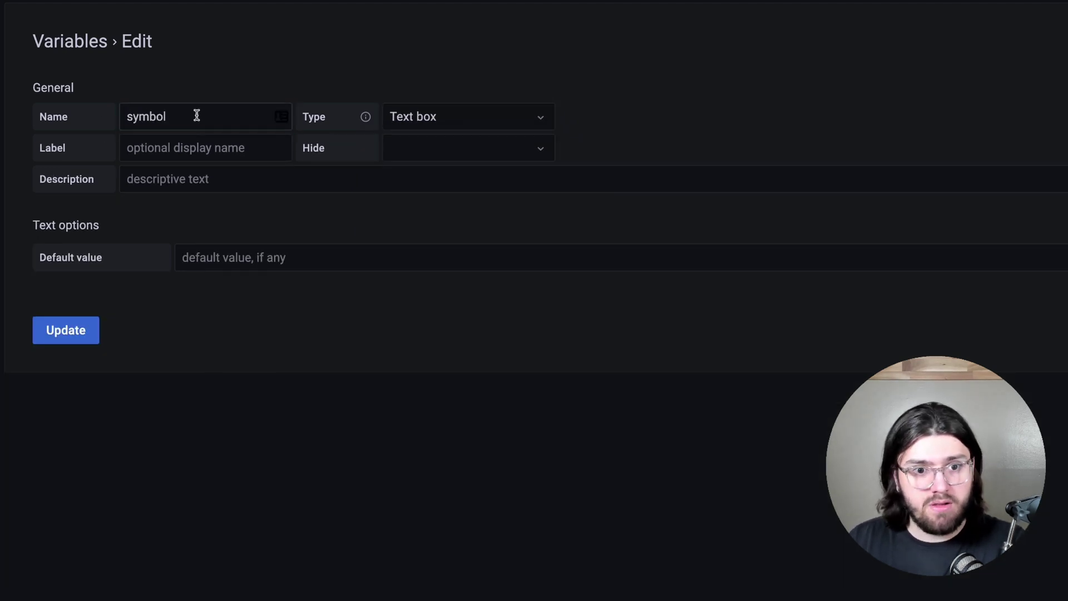
pyautogui.click(212, 218)
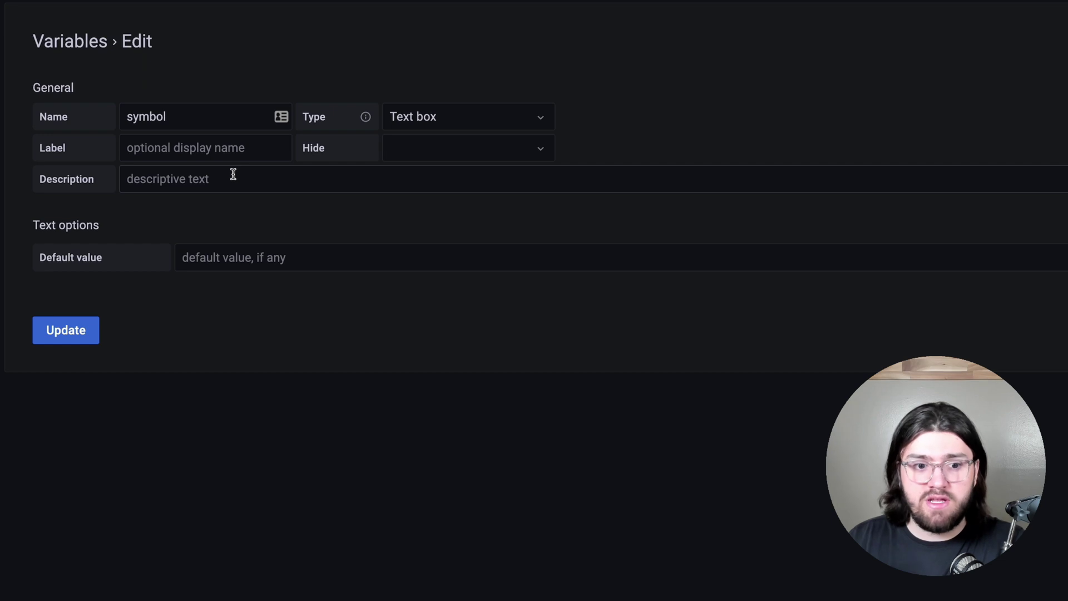
pyautogui.click(77, 330)
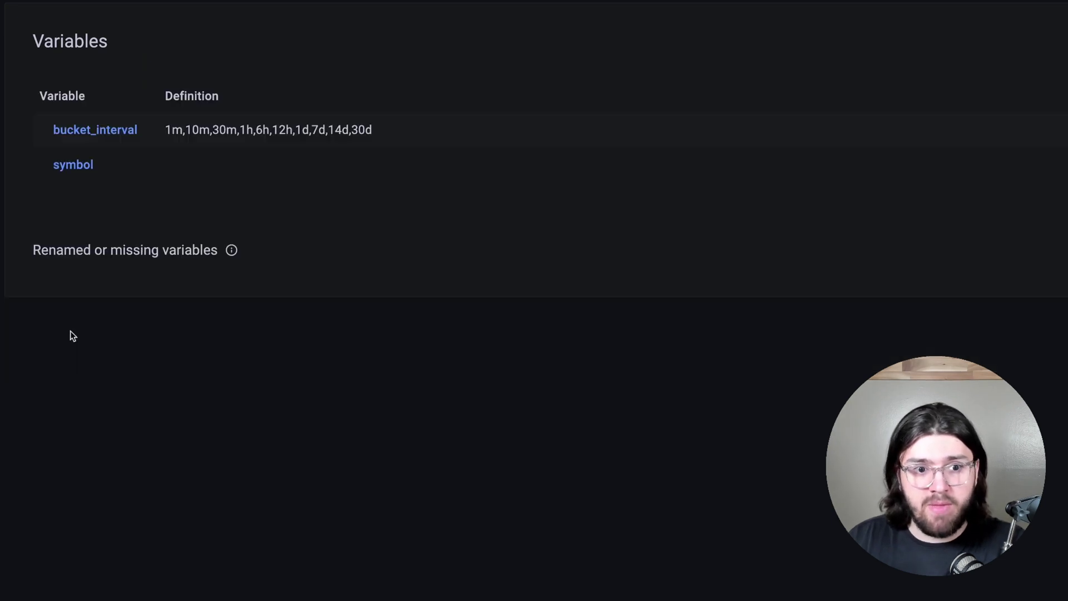
pyautogui.click(79, 165)
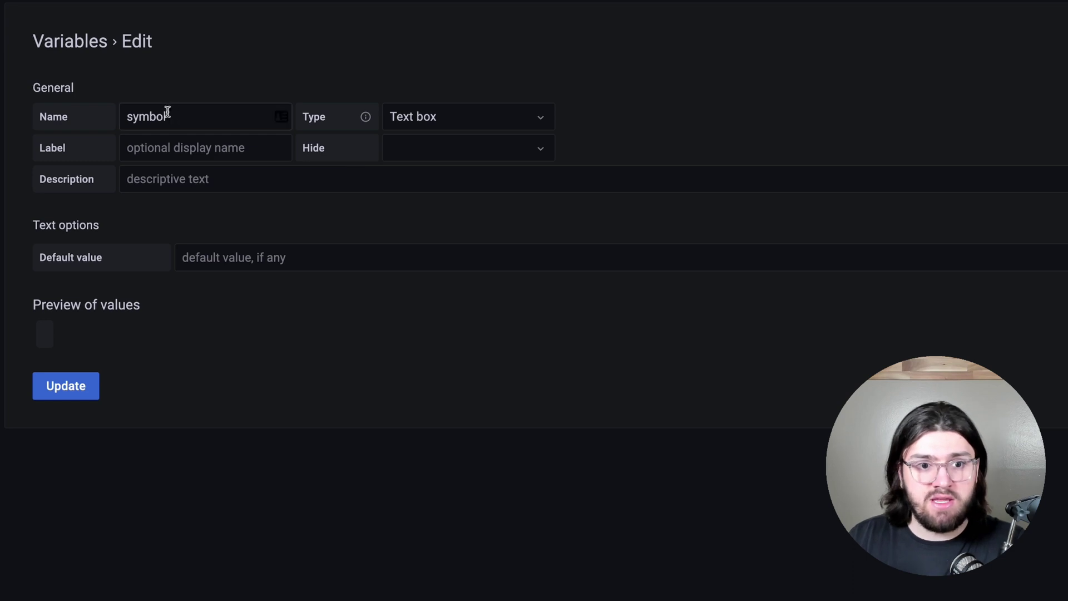
# - Make symbol a Query variable running SELECT DISTINCT symbol FROM company ORDER BY symbol ASC
pyautogui.click(429, 116)
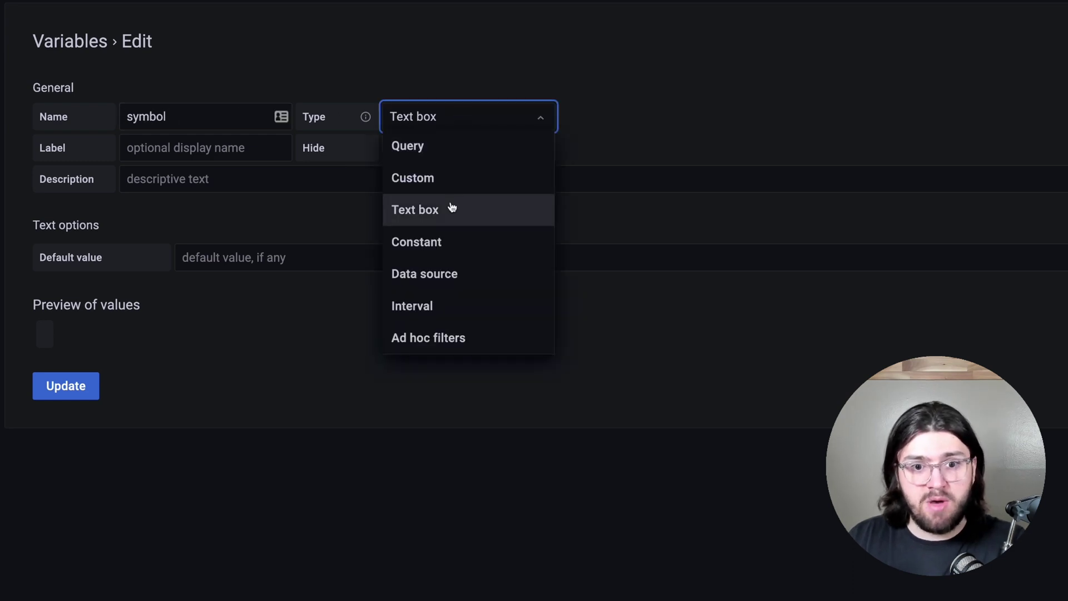
pyautogui.click(472, 146)
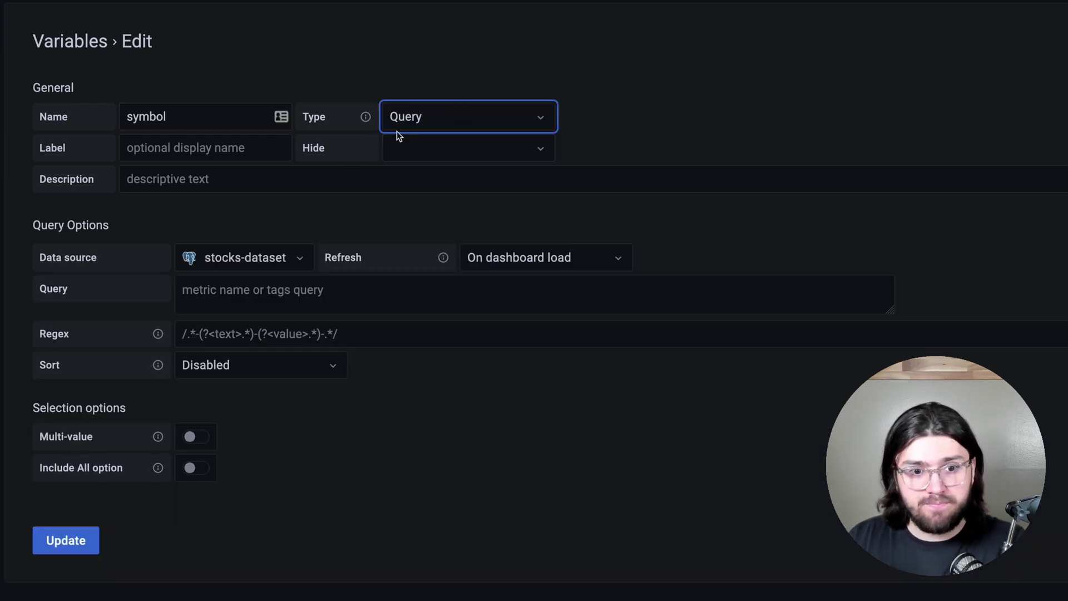
pyautogui.click(245, 290)
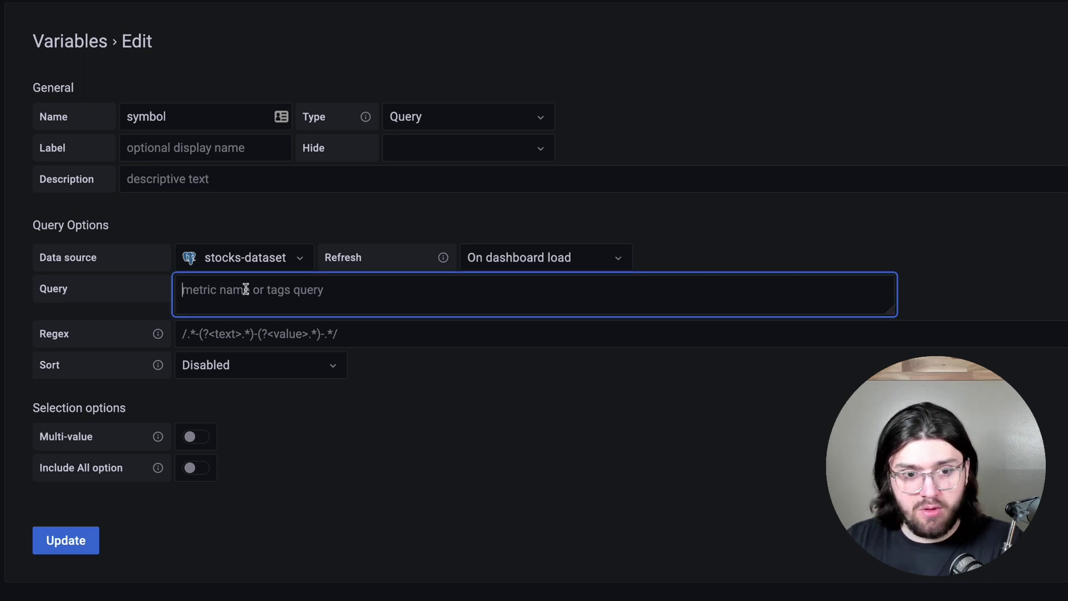
pyautogui.write('SELECT DIST')
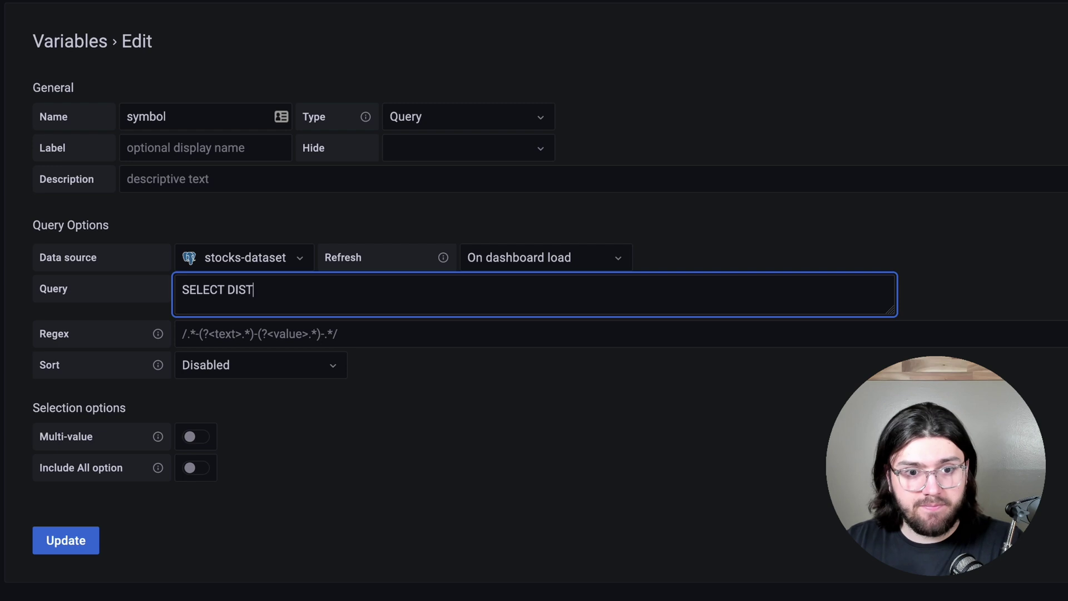
pyautogui.write('INCT ')
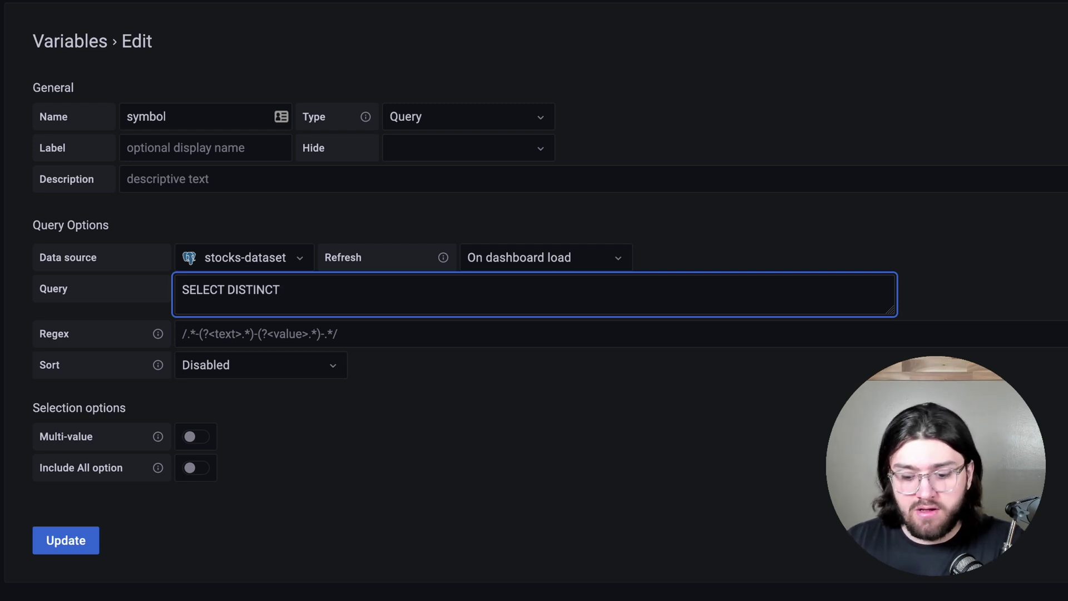
pyautogui.write('symb')
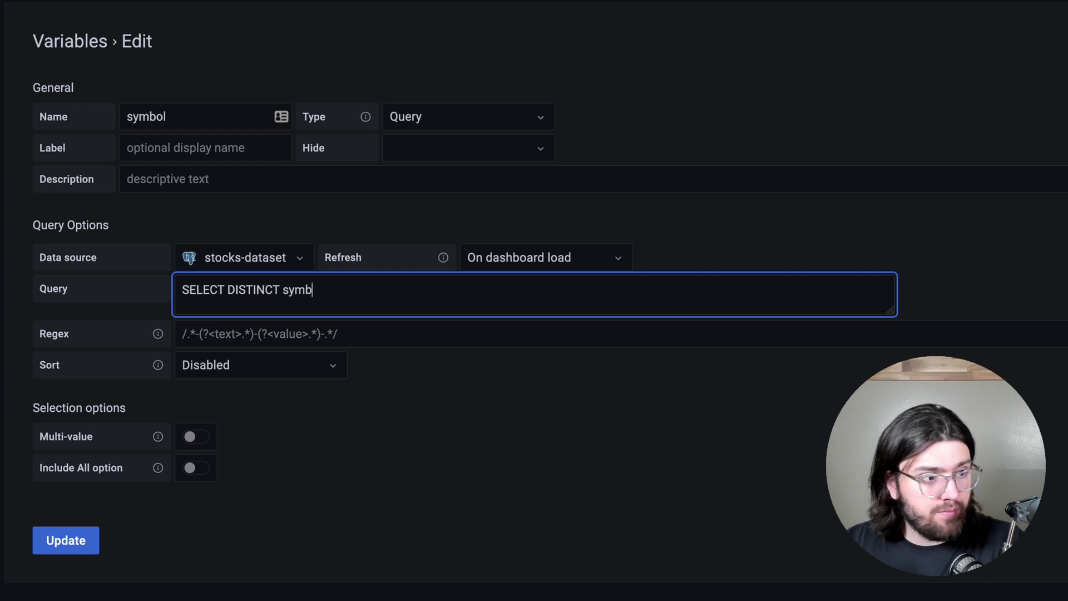
pyautogui.write('ol FROM')
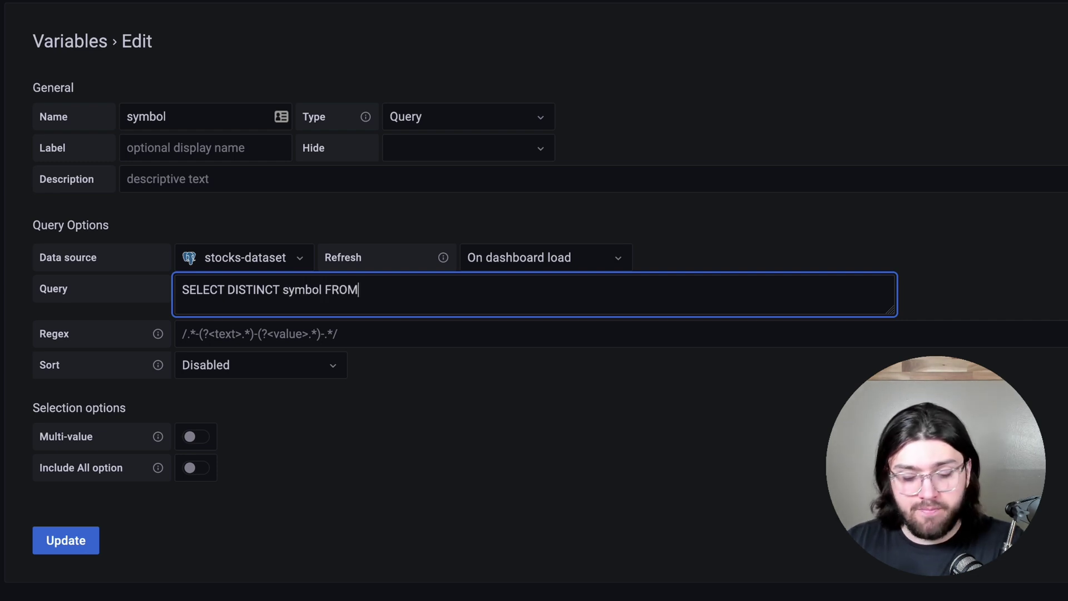
pyautogui.write(' company')
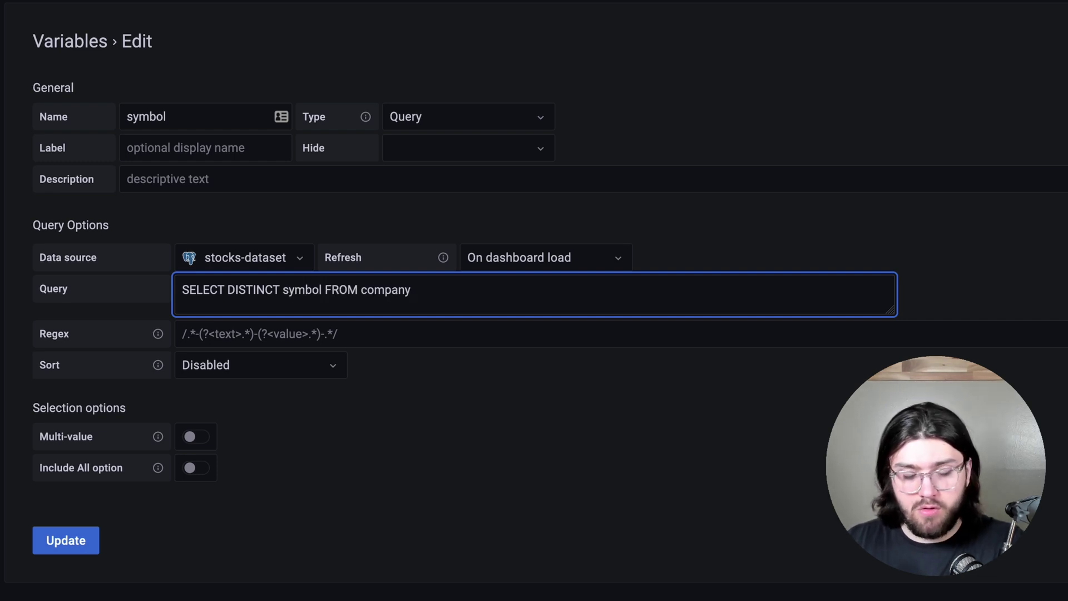
pyautogui.write(' ORDER BY sym')
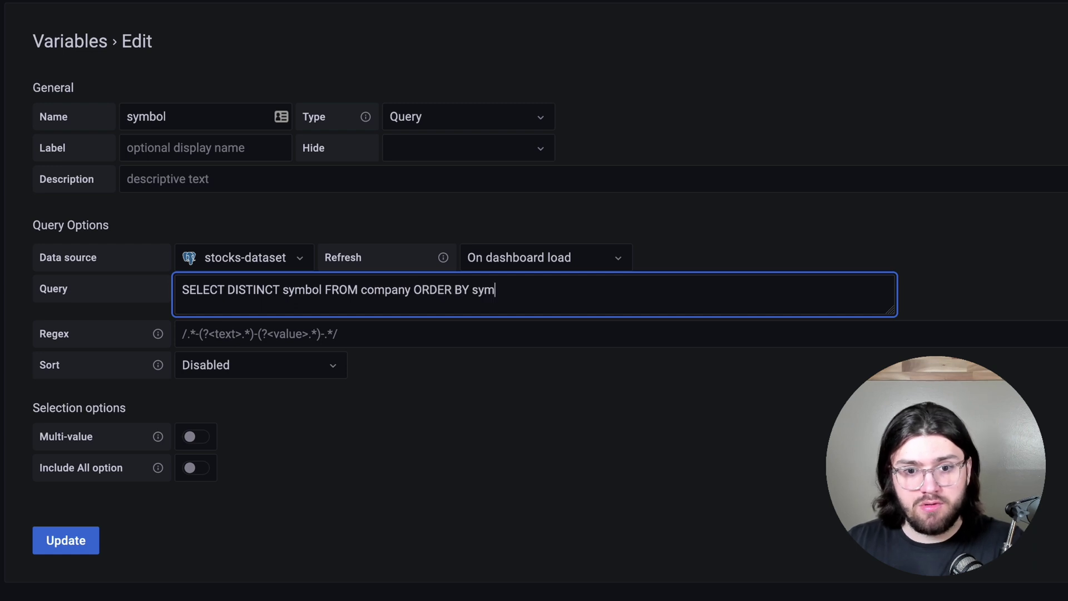
pyautogui.write('bol ASEC')
pyautogui.press('BackSpace')
pyautogui.press('BackSpace')
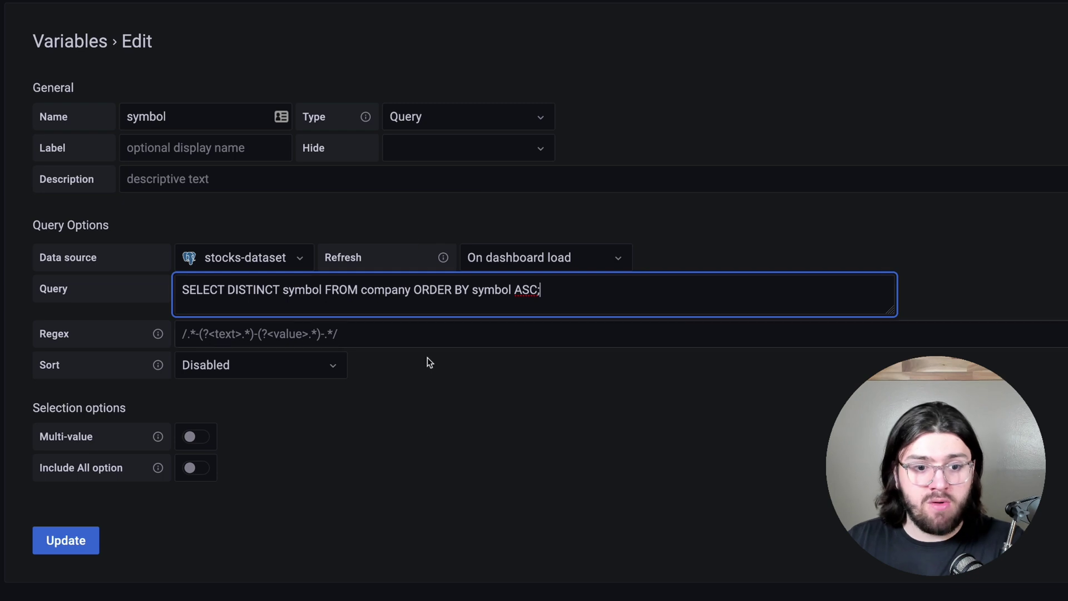
pyautogui.click(422, 437)
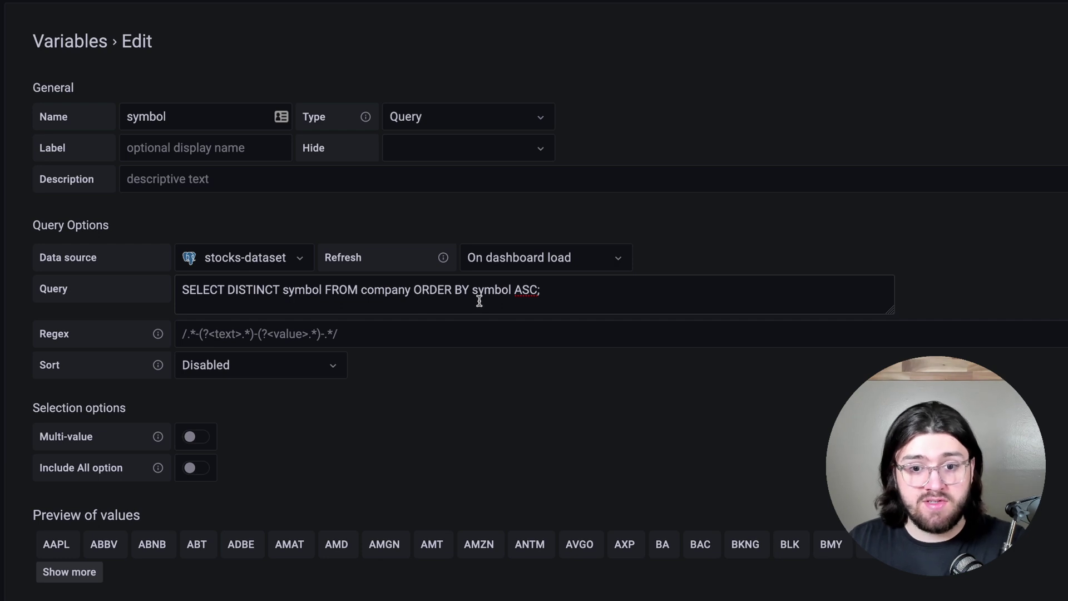
# - Drop the ORDER BY clause, sort symbols Alphabetical (asc), and enable Multi-value
pyautogui.moveTo(542, 291); pyautogui.dragTo(413, 290)
pyautogui.press('BackSpace')
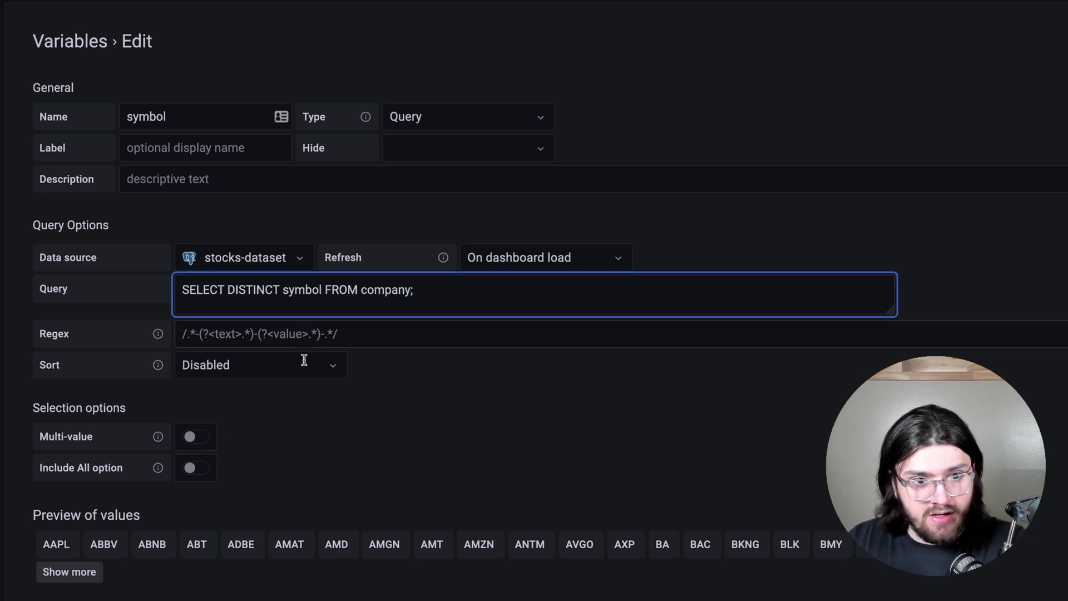
pyautogui.click(294, 401)
pyautogui.click(226, 354)
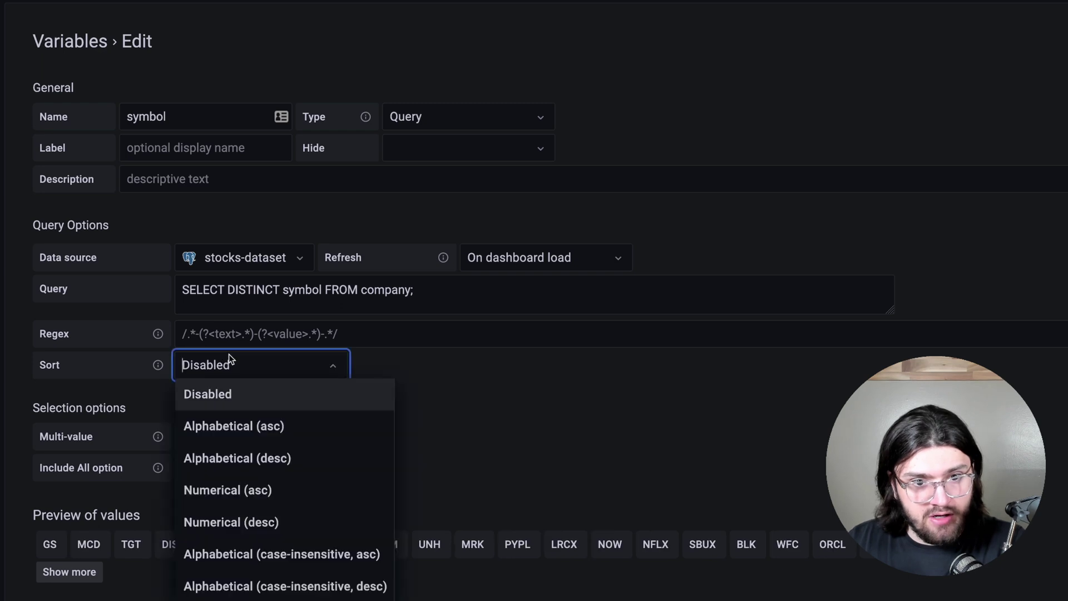
pyautogui.click(282, 427)
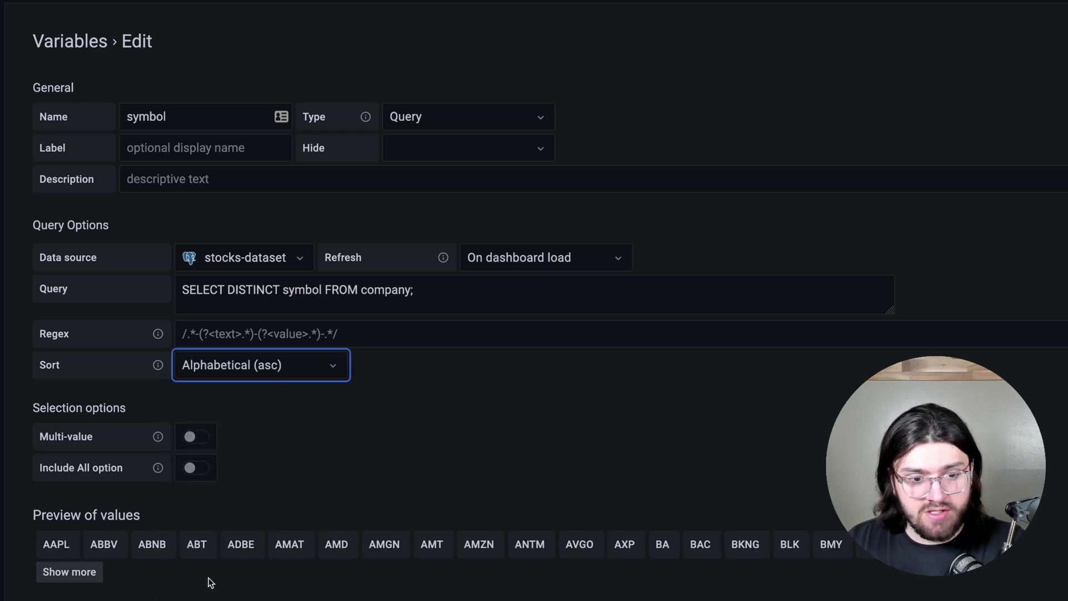
pyautogui.click(306, 425)
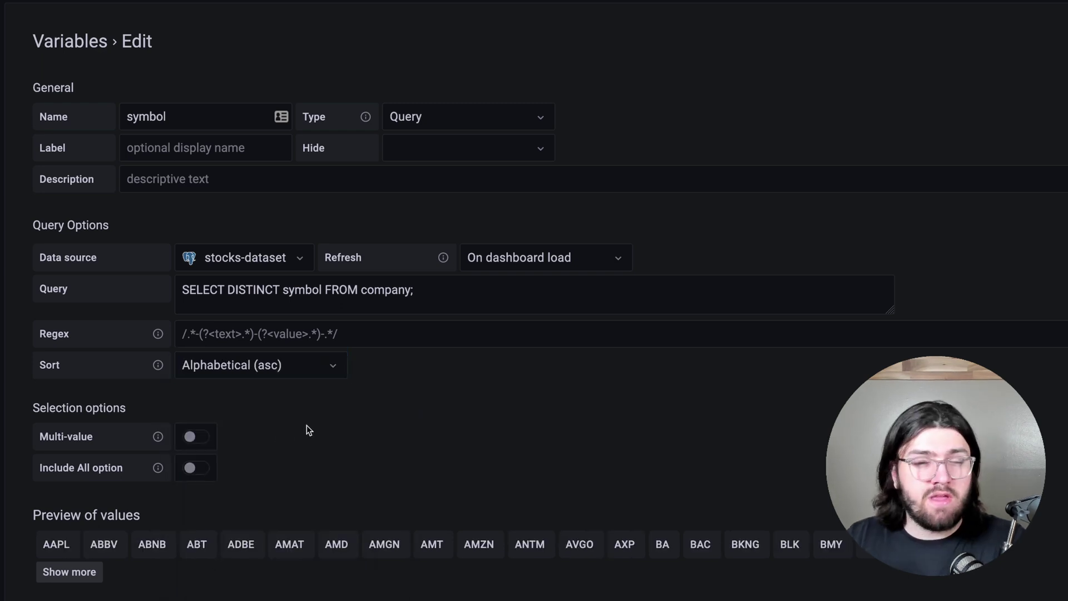
pyautogui.click(189, 441)
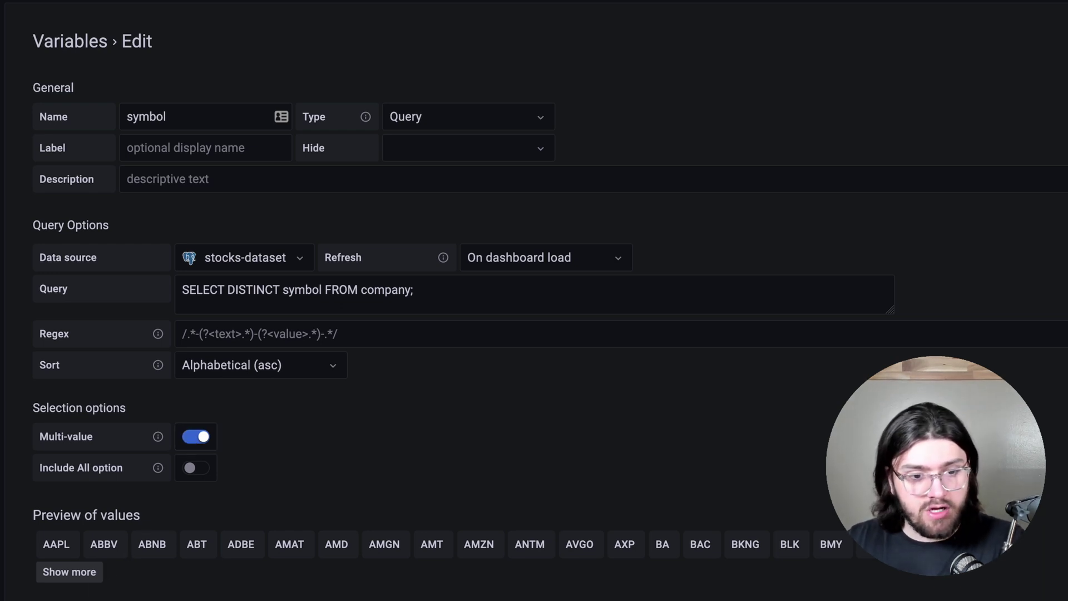
# - Save the symbol variable and add a new panel to the dashboard
pyautogui.scroll(-5, 69, 572)
pyautogui.click(62, 314)
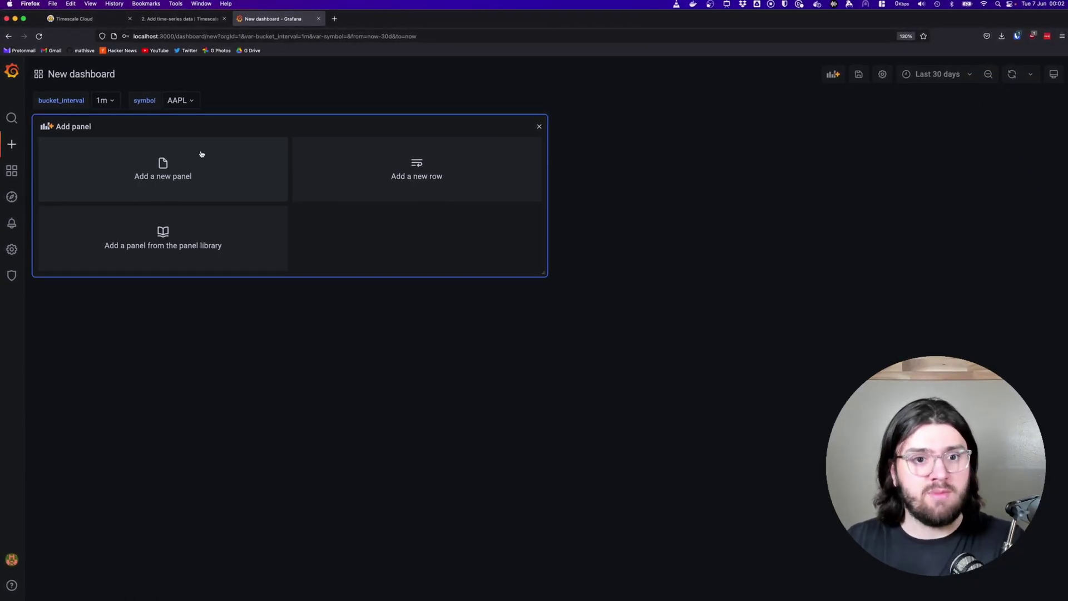
pyautogui.click(202, 154)
# - Paste the time_bucket_gapfill SQL query charting AAPL's average price, keeping the last 30 days range
pyautogui.click(274, 525)
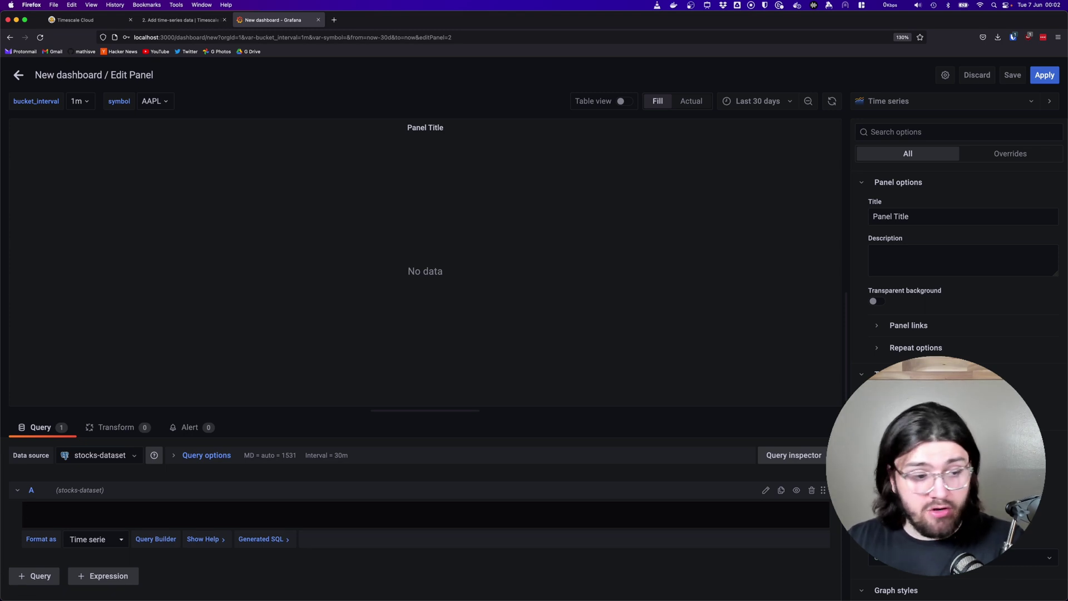
pyautogui.write("SELECT time_bucket_gapfill('$bucket_interval', time) as time,     AVG(price) as price,     symbol FROM stocks_real_time WHERE symbol in ($symbol)     AND time >= $__timeFrom()::timestamptz AND time < $__timeTo()::timestamptz GROUP BY time_bucket_gapfill('$bucket_interval', time), symbol ORDER BY time;")
pyautogui.scroll(-2, 300, 502)
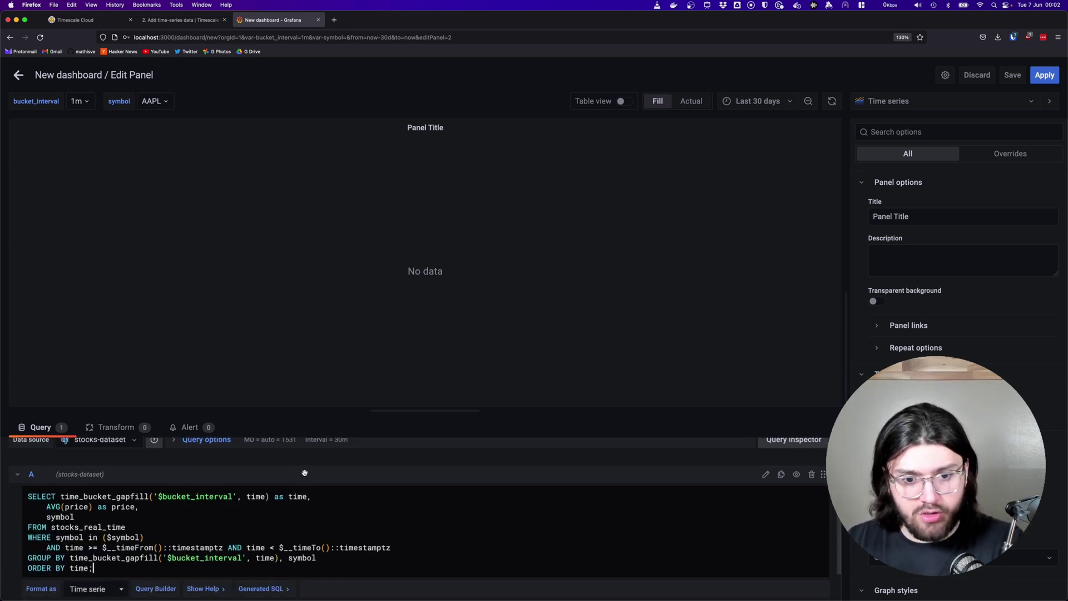
pyautogui.scroll(2, 325, 509)
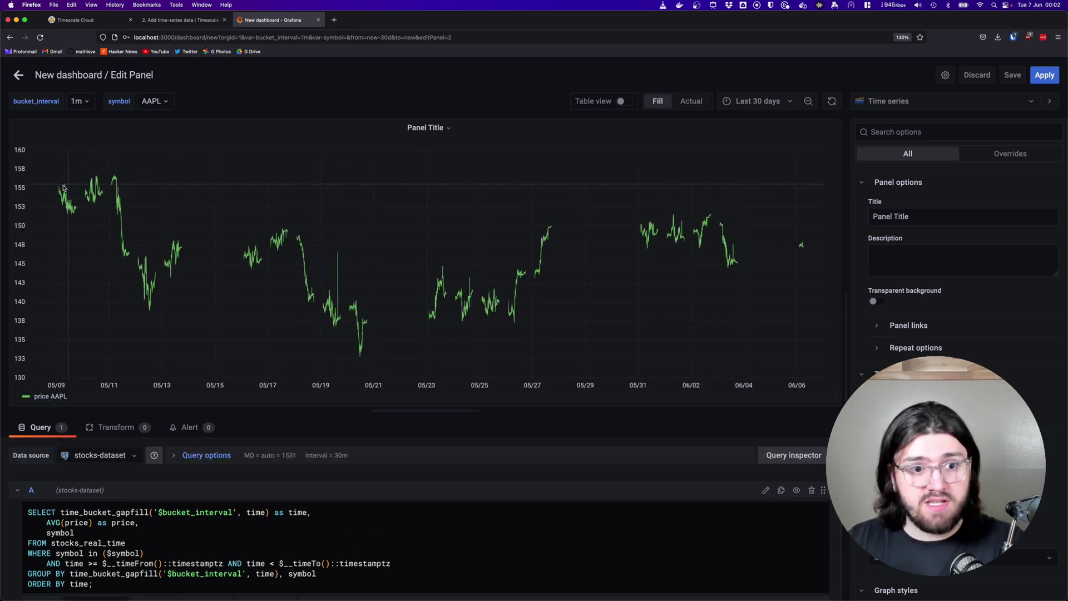
pyautogui.click(770, 100)
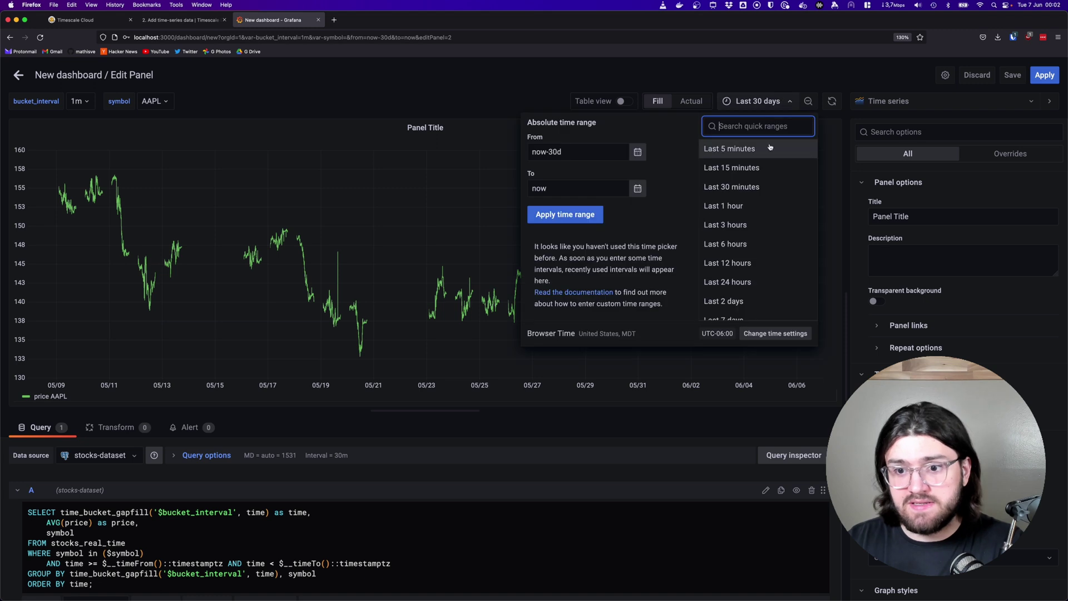
pyautogui.click(549, 71)
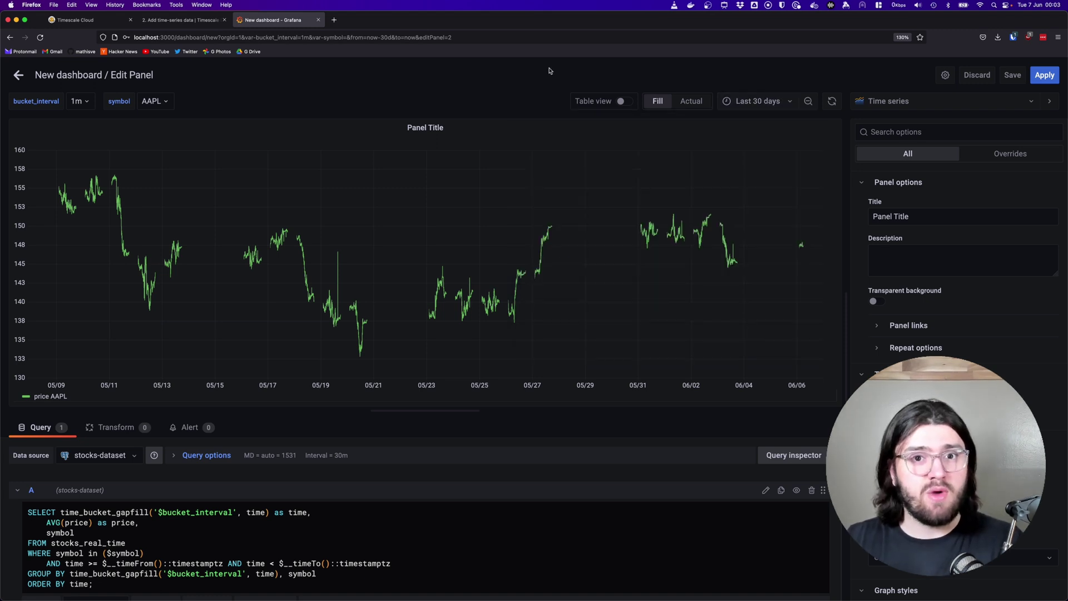